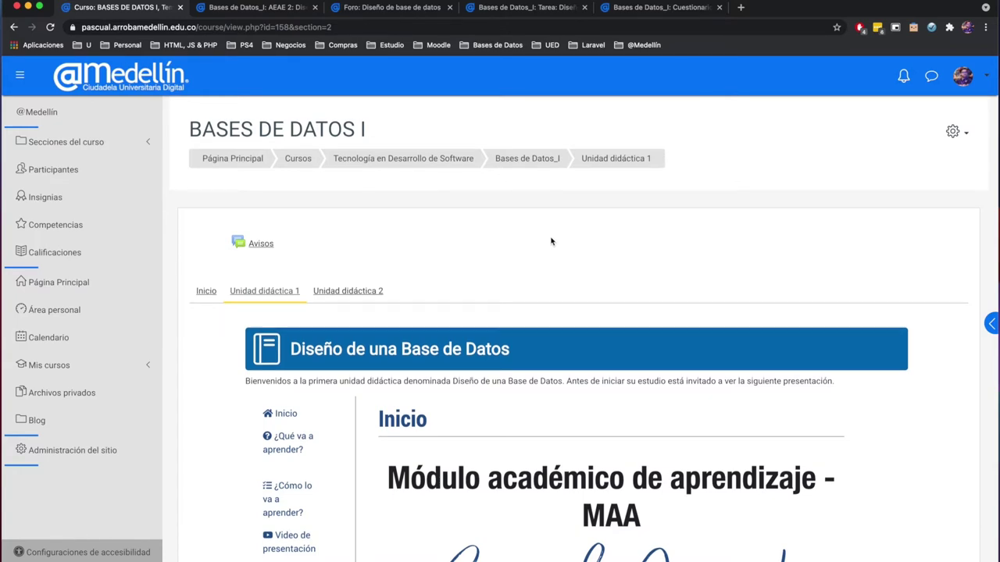
# Open the settings of the lesson "AEAE 2: Diseñando una base de datos" in Unidad didáctica 1.
pyautogui.scroll(-15, 548, 243)
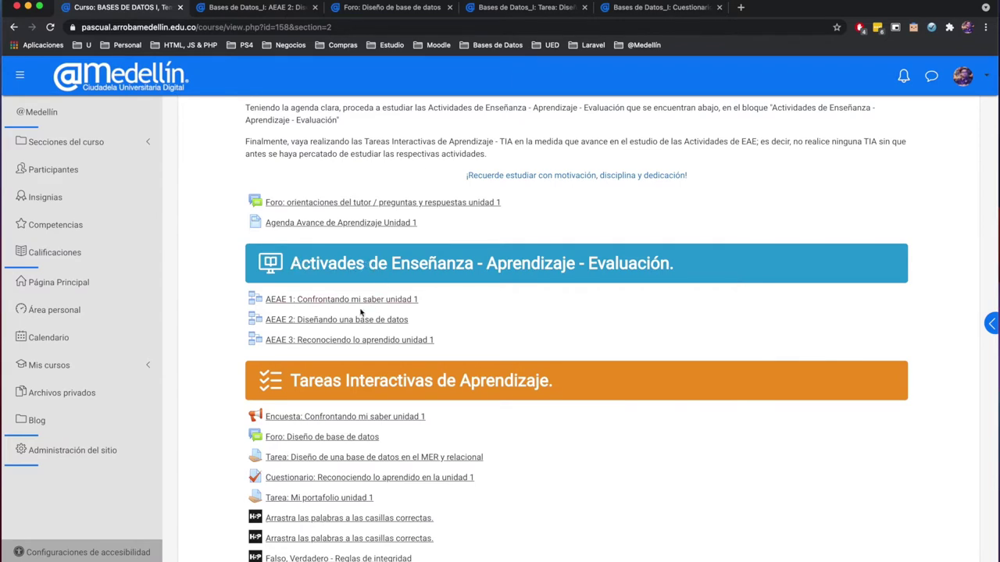
pyautogui.click(244, 9)
pyautogui.scroll(-3, 545, 383)
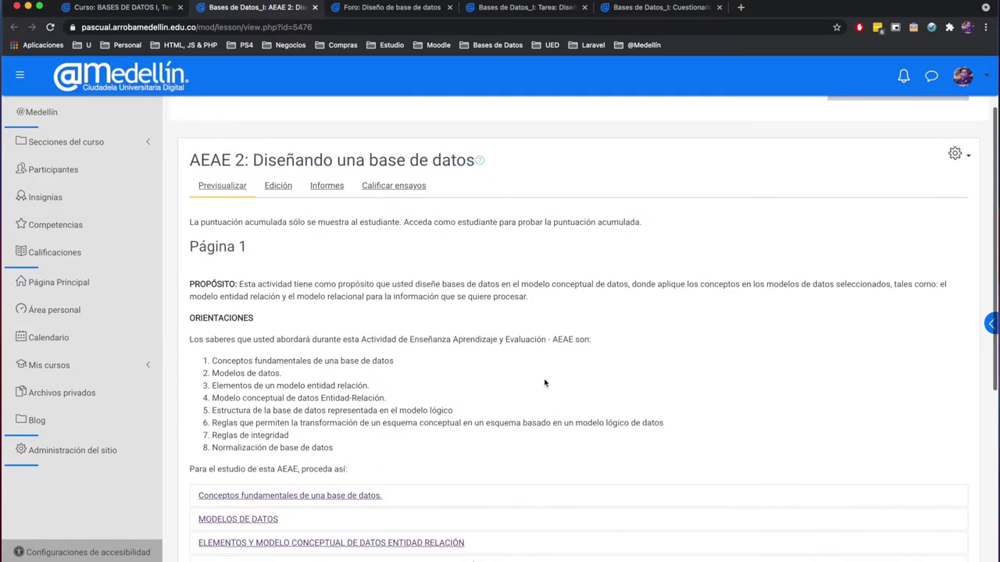
pyautogui.scroll(1, 545, 382)
pyautogui.scroll(2, 549, 382)
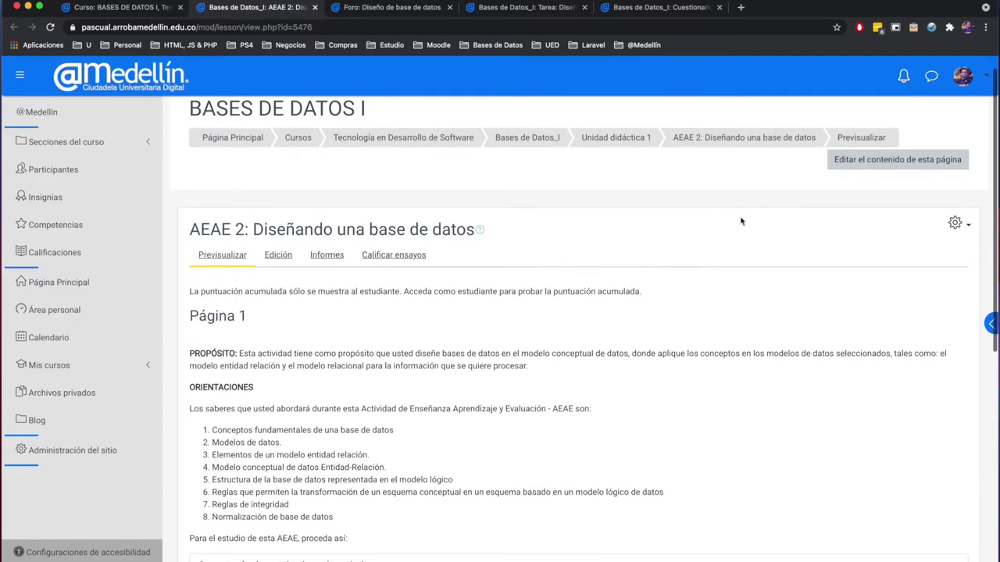
pyautogui.click(967, 227)
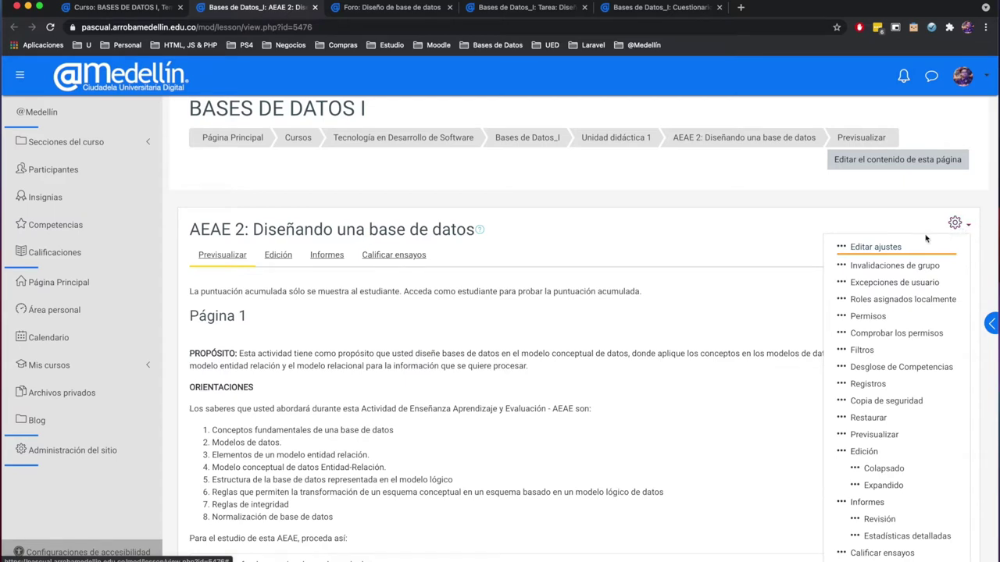
pyautogui.click(868, 250)
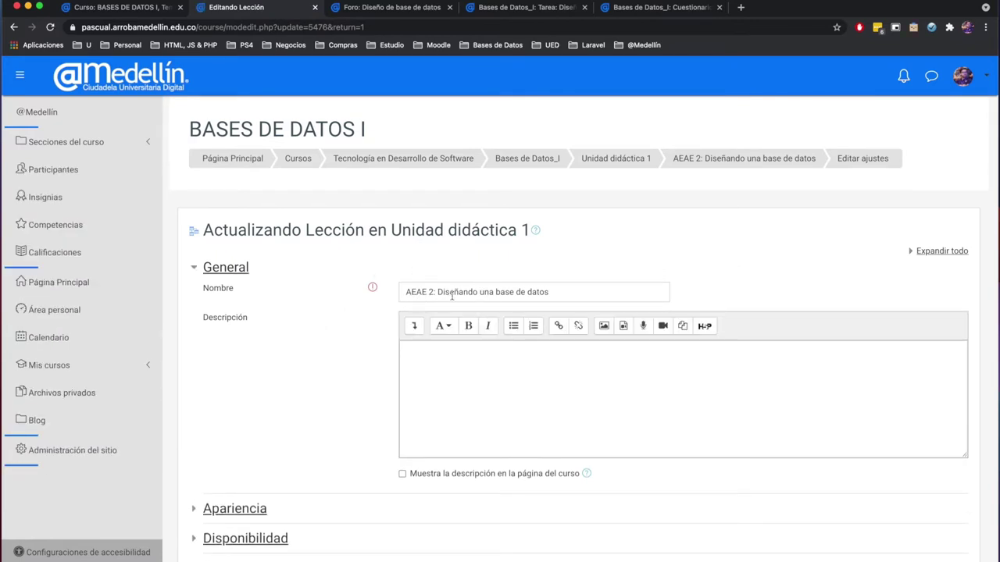
# Expand the lesson's Disponibilidad settings and enable both the Disponible desde and Fecha final dates.
pyautogui.scroll(-3, 376, 333)
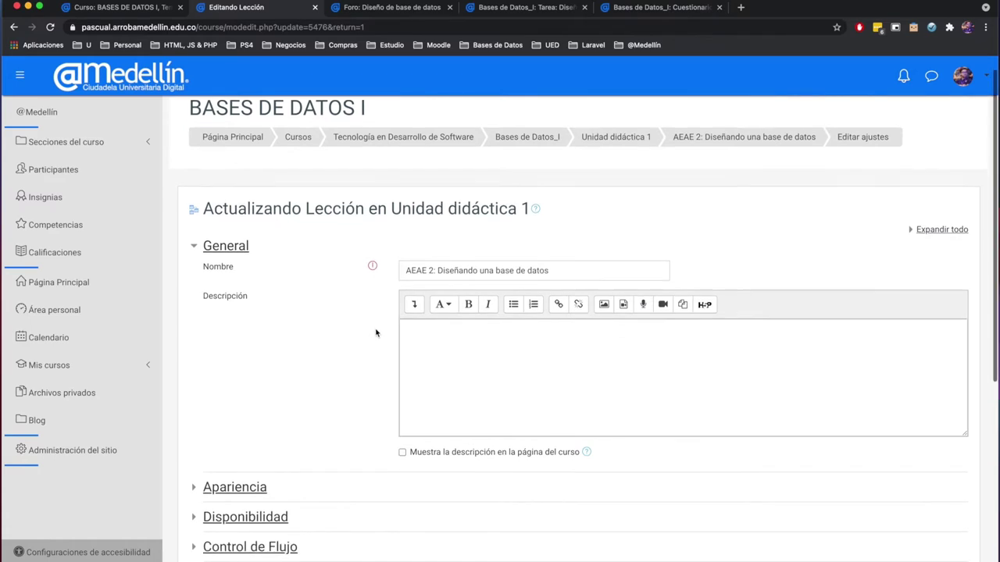
pyautogui.scroll(-1, 376, 333)
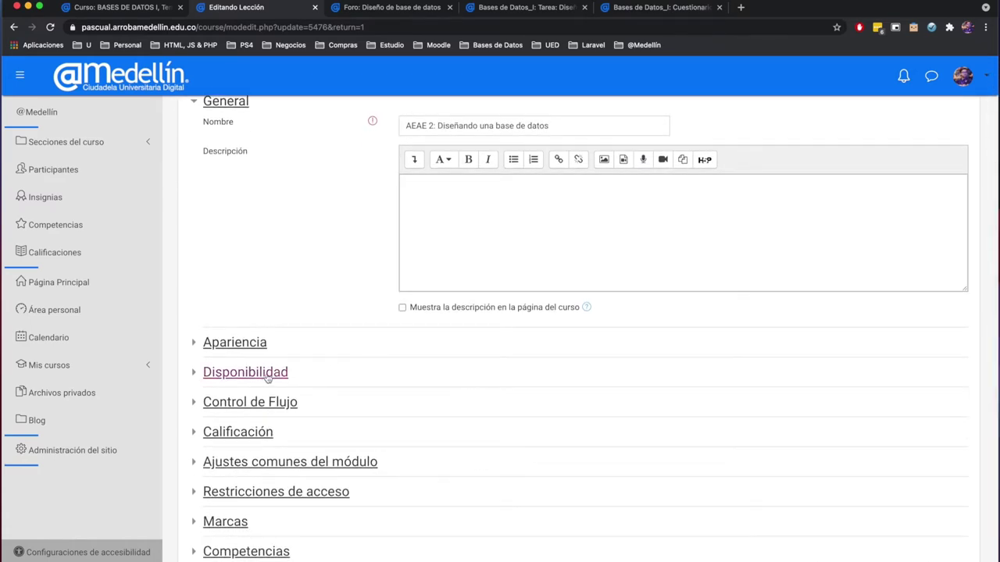
pyautogui.click(262, 375)
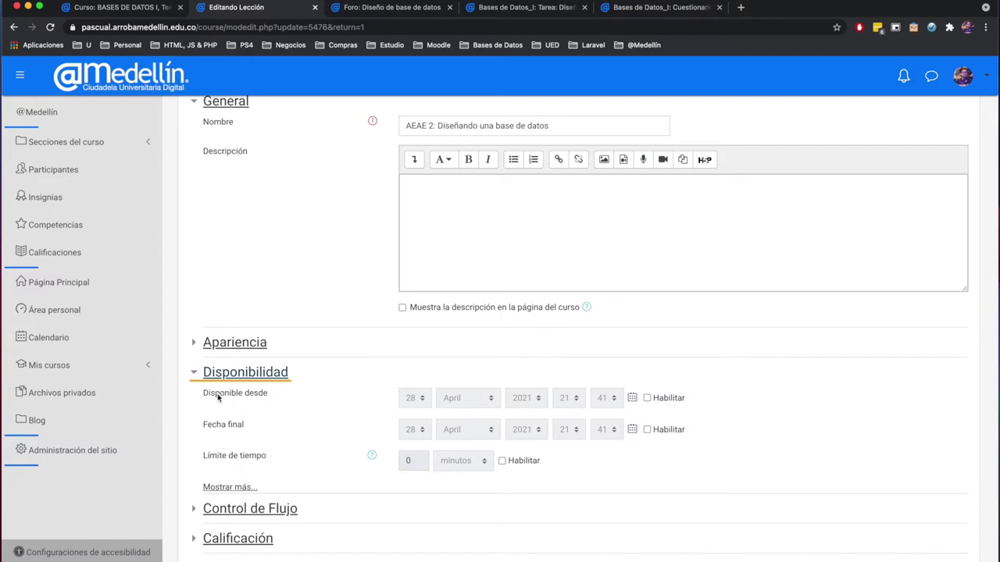
pyautogui.click(647, 398)
pyautogui.click(647, 430)
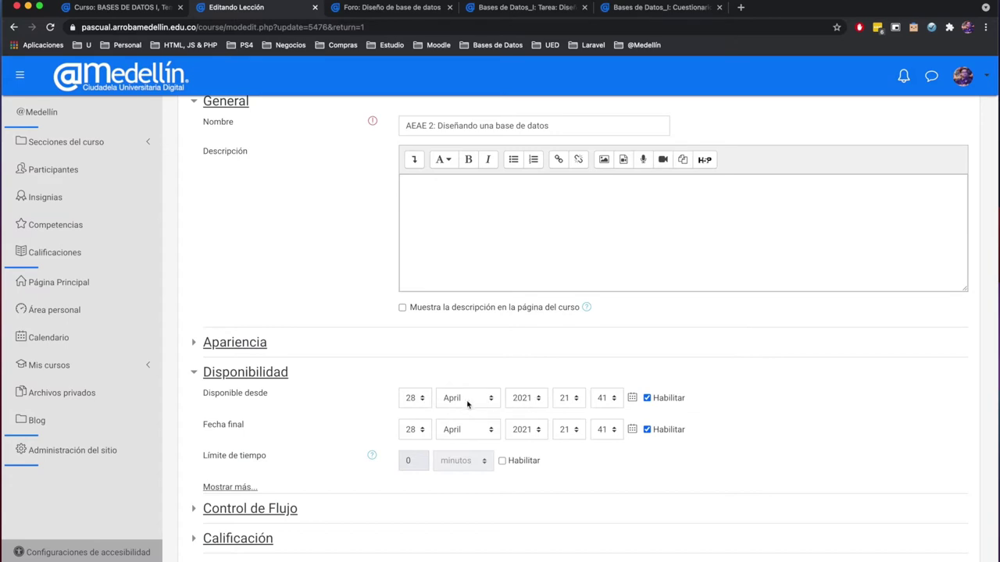
# Set the lesson's Disponible desde date to 1 May at 00:00.
pyautogui.click(421, 399)
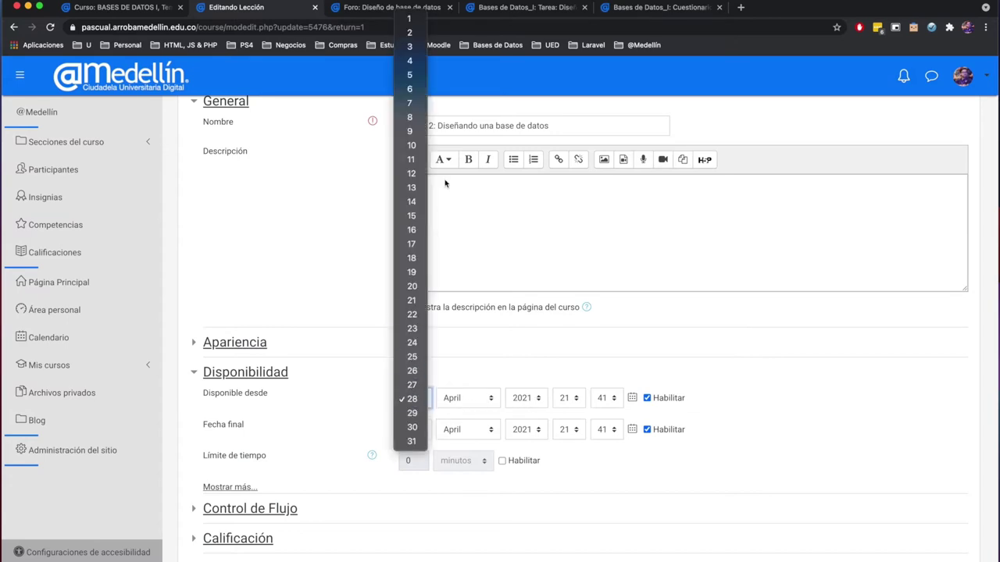
pyautogui.click(407, 19)
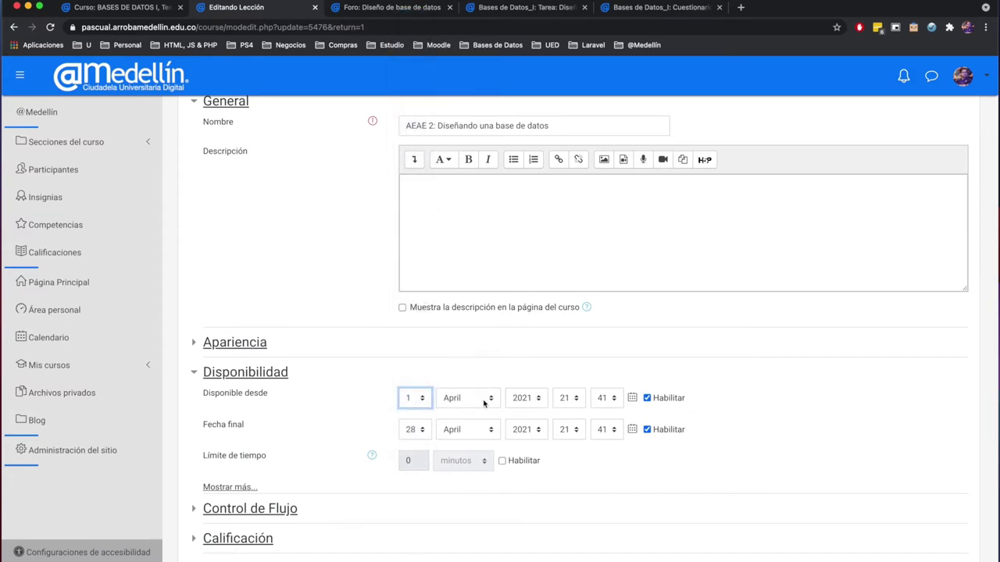
pyautogui.click(484, 402)
pyautogui.click(453, 413)
pyautogui.click(565, 398)
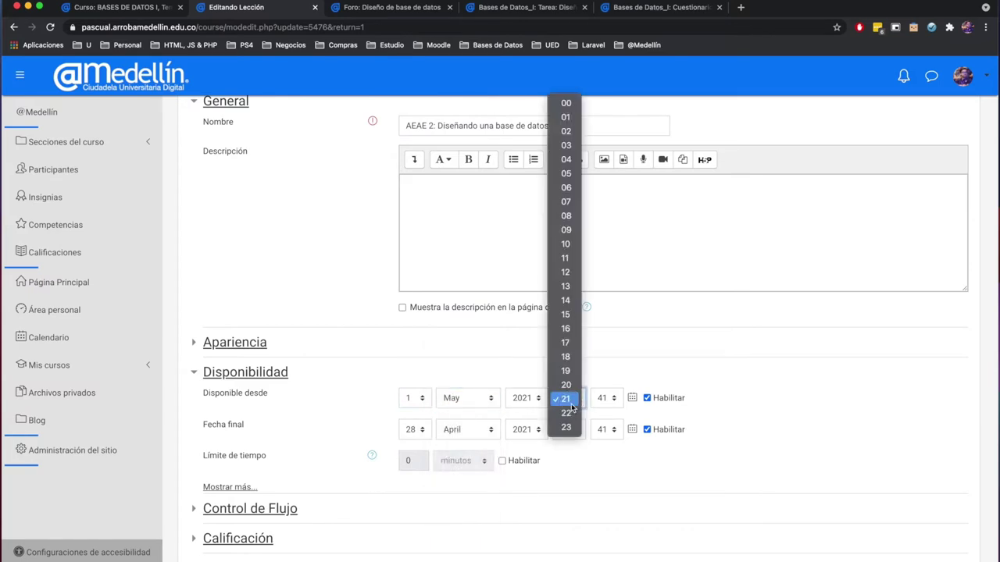
pyautogui.click(565, 102)
pyautogui.click(606, 399)
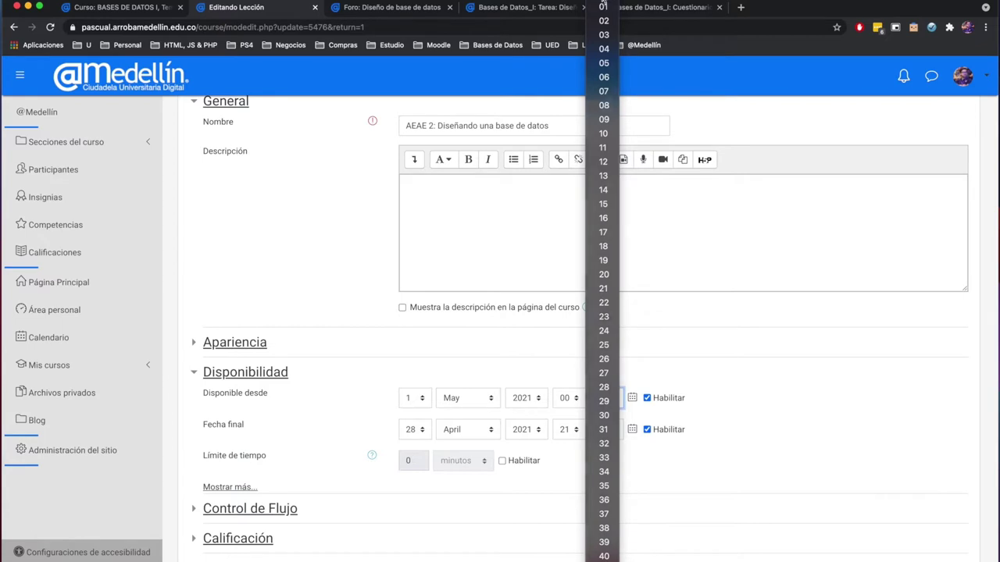
pyautogui.click(604, 7)
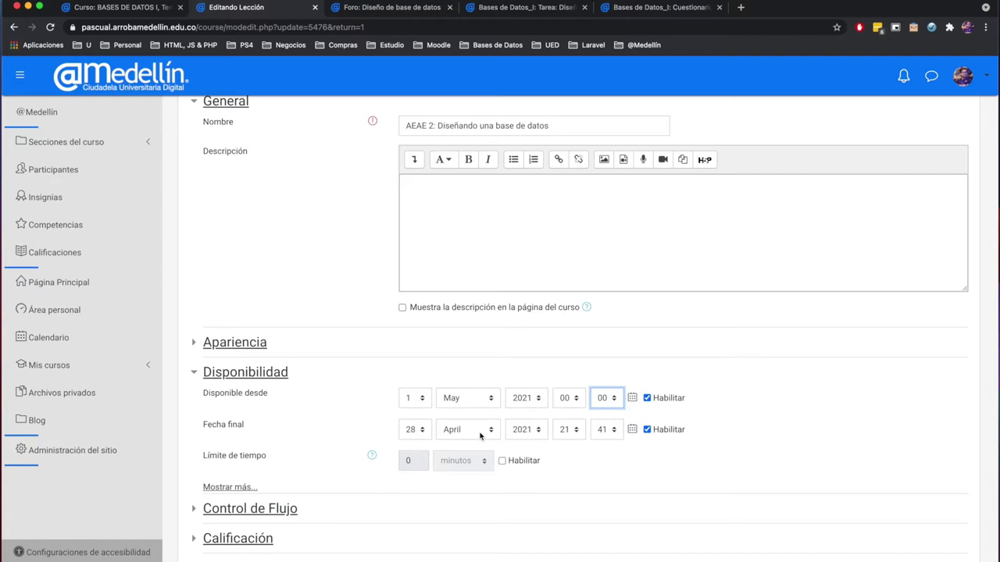
# Set the lesson's Fecha final to 31 May at 23:59 and save the changes, displaying the lesson.
pyautogui.click(412, 430)
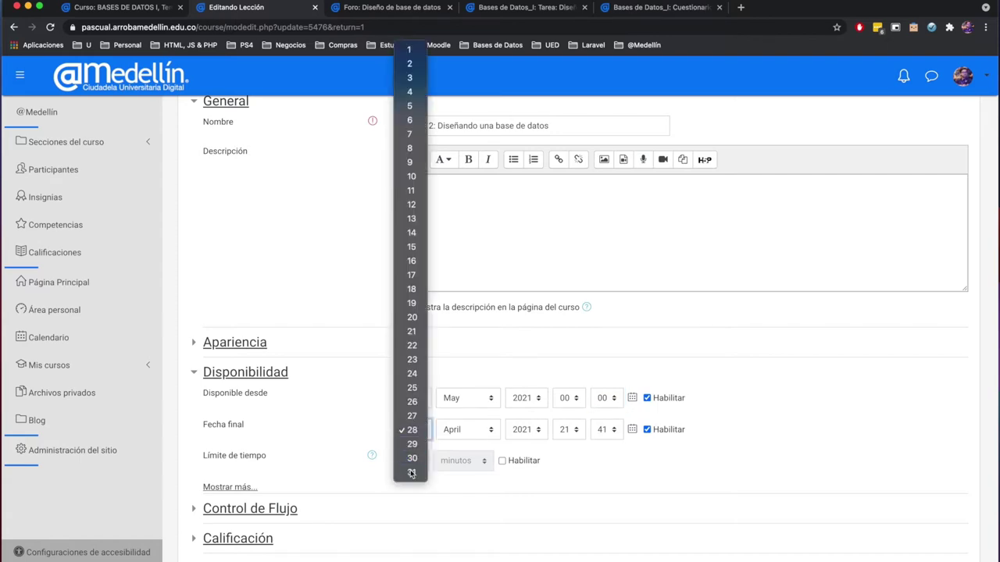
pyautogui.click(412, 472)
pyautogui.click(467, 429)
pyautogui.click(453, 437)
pyautogui.click(414, 430)
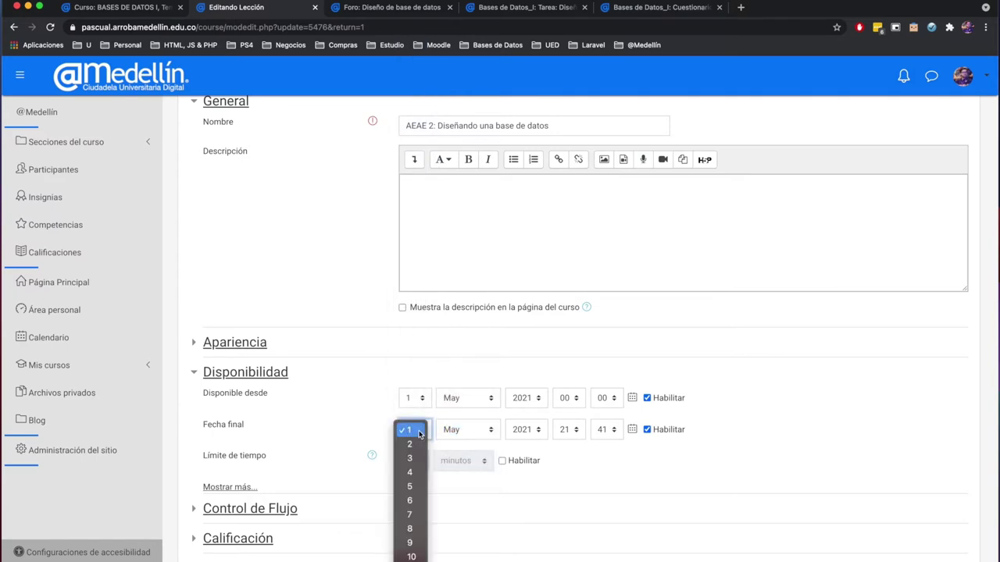
pyautogui.scroll(-3, 411, 508)
pyautogui.scroll(-5, 412, 430)
pyautogui.click(410, 430)
pyautogui.click(568, 429)
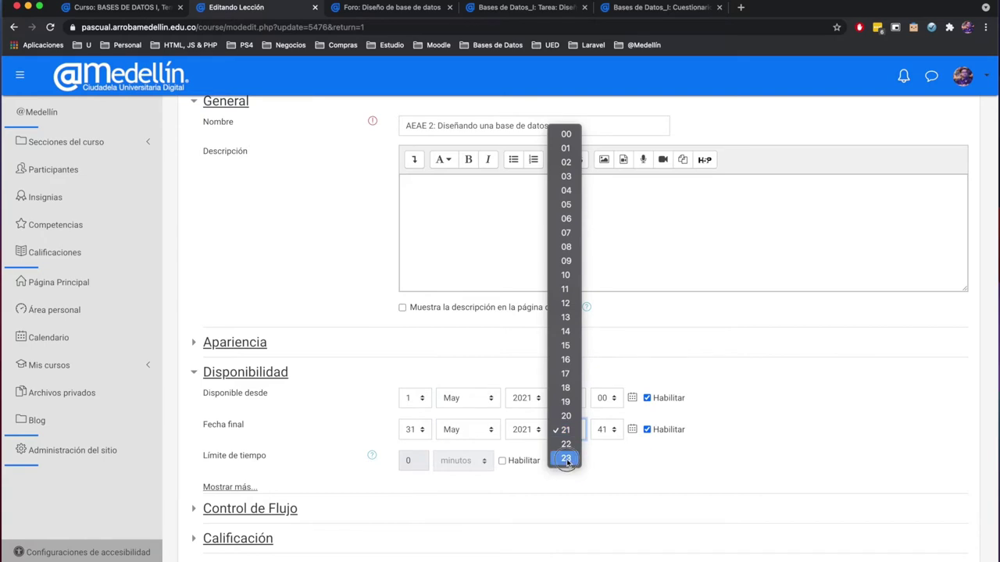
pyautogui.click(567, 460)
pyautogui.click(607, 430)
pyautogui.click(604, 551)
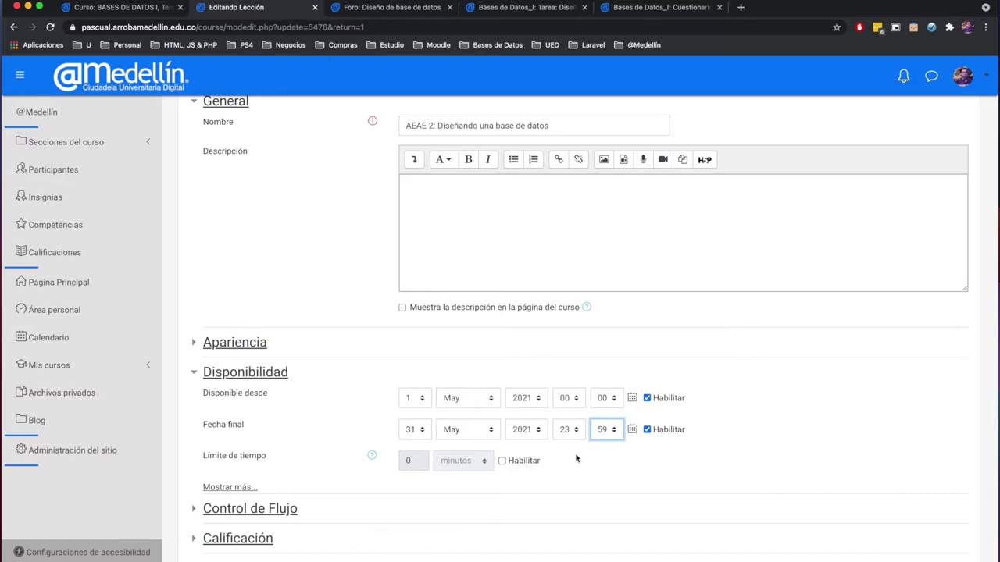
pyautogui.scroll(-5, 576, 459)
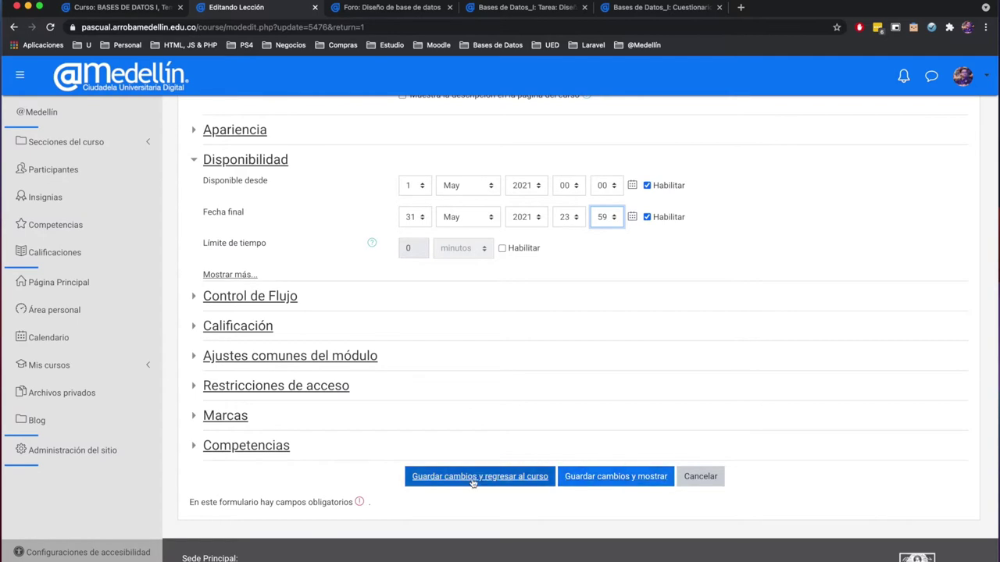
pyautogui.click(524, 478)
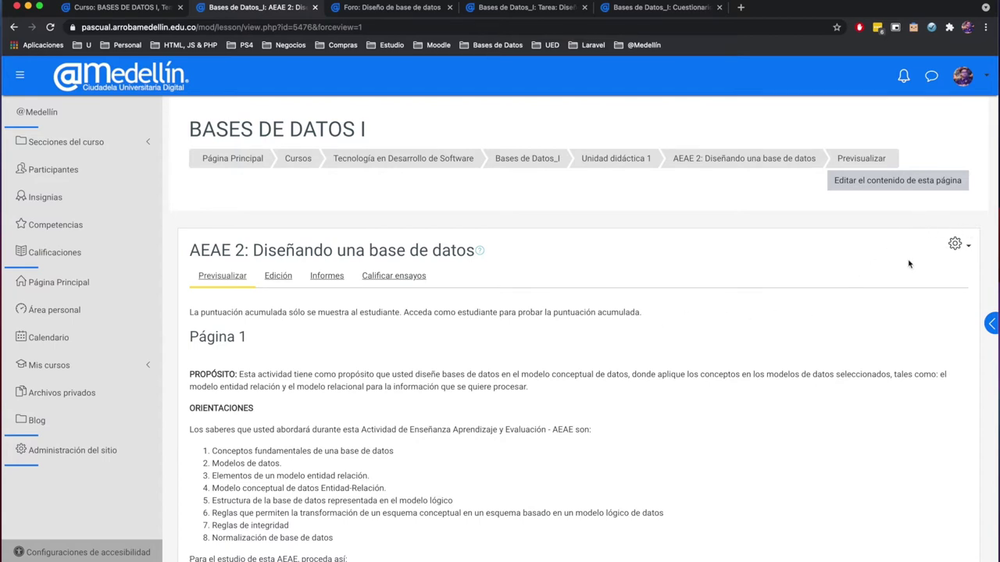
# Reopen the lesson's settings, check the saved dates under Disponibilidad, and save back to the lesson view.
pyautogui.click(966, 249)
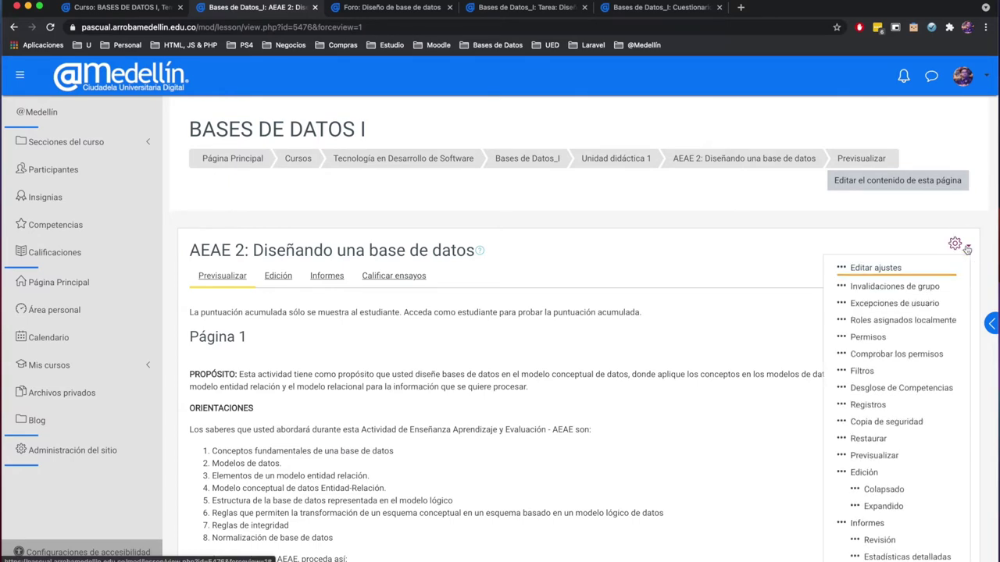
pyautogui.click(871, 268)
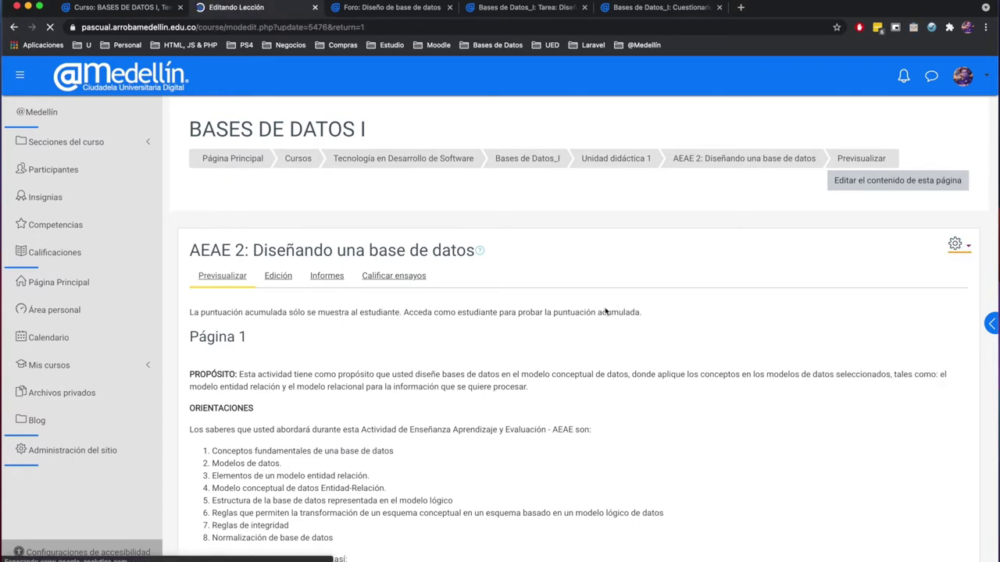
pyautogui.scroll(-2, 563, 328)
pyautogui.click(283, 451)
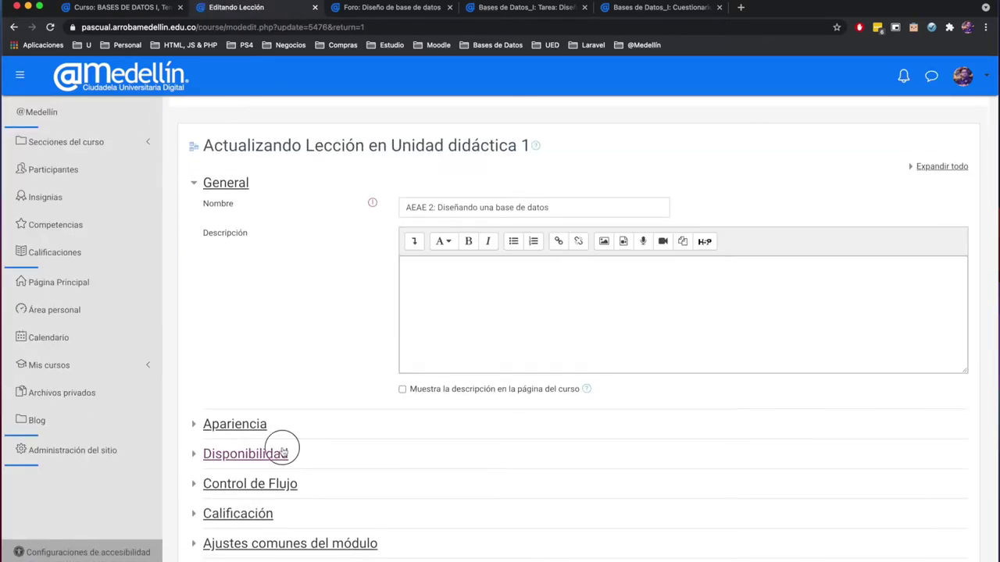
pyautogui.scroll(-1, 448, 469)
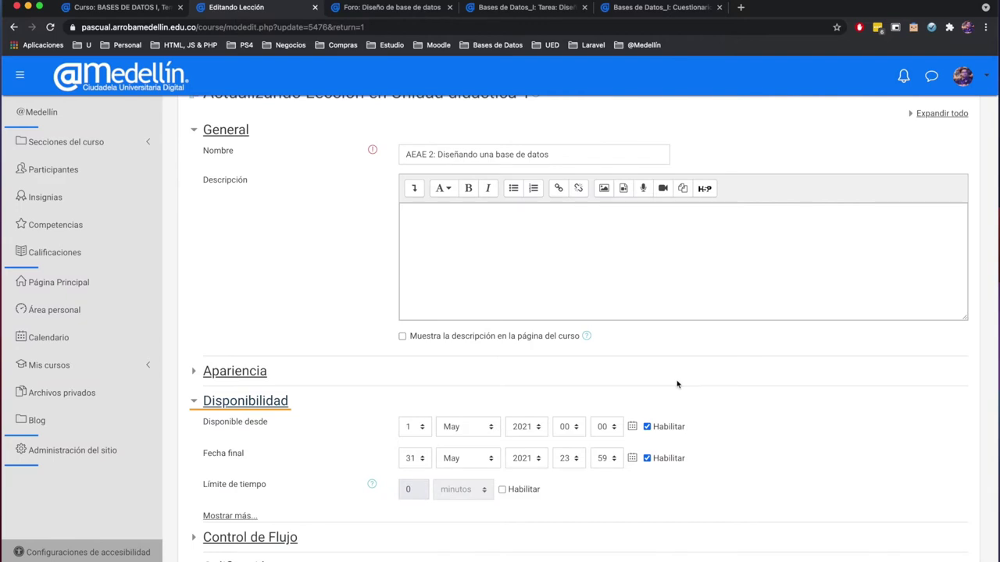
pyautogui.scroll(-5, 703, 389)
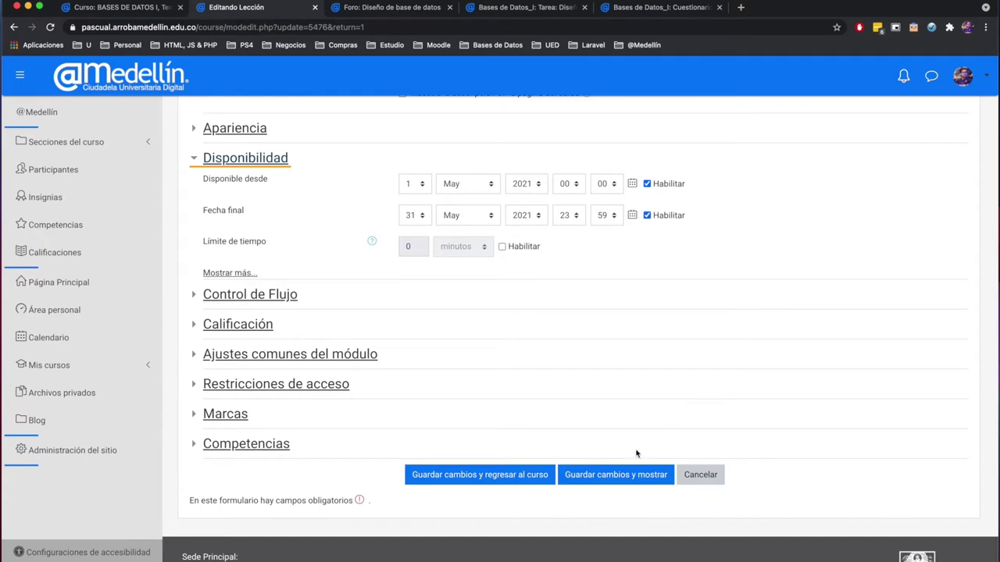
pyautogui.click(630, 468)
# Open the settings of the forum "Foro: Diseño de base de datos" after revisiting the course page.
pyautogui.hotkey('ctrl', 'shift', 'Tab')
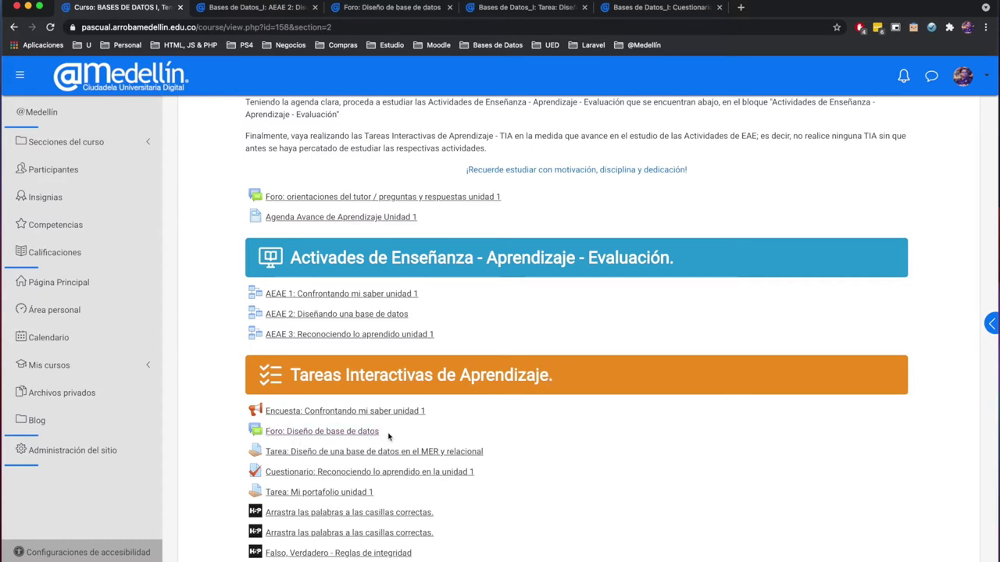
pyautogui.click(401, 9)
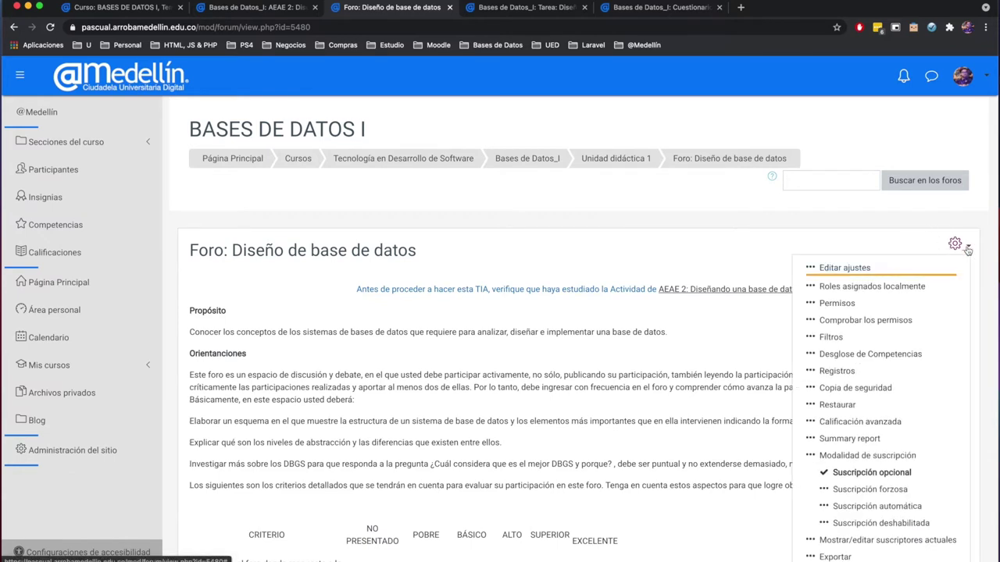
pyautogui.click(848, 269)
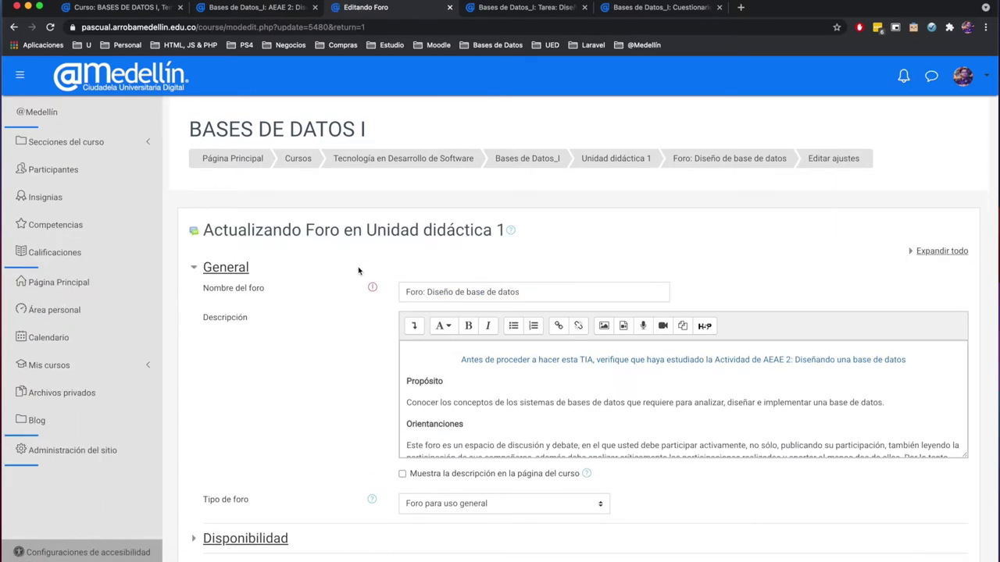
# Expand the forum's Disponibilidad settings and enable both Fecha de entrega and Fecha límite.
pyautogui.scroll(-3, 348, 277)
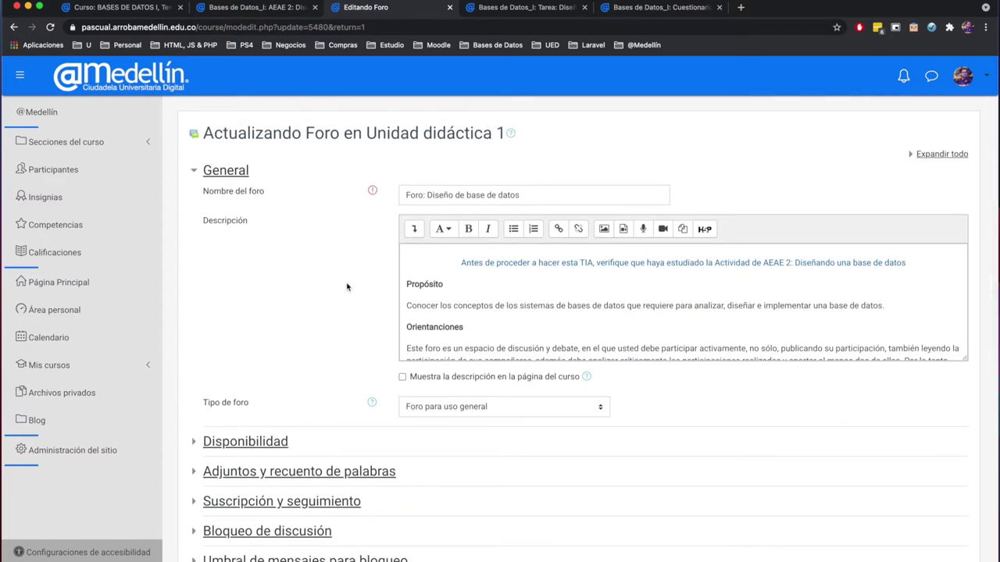
pyautogui.click(258, 442)
pyautogui.scroll(-2, 311, 410)
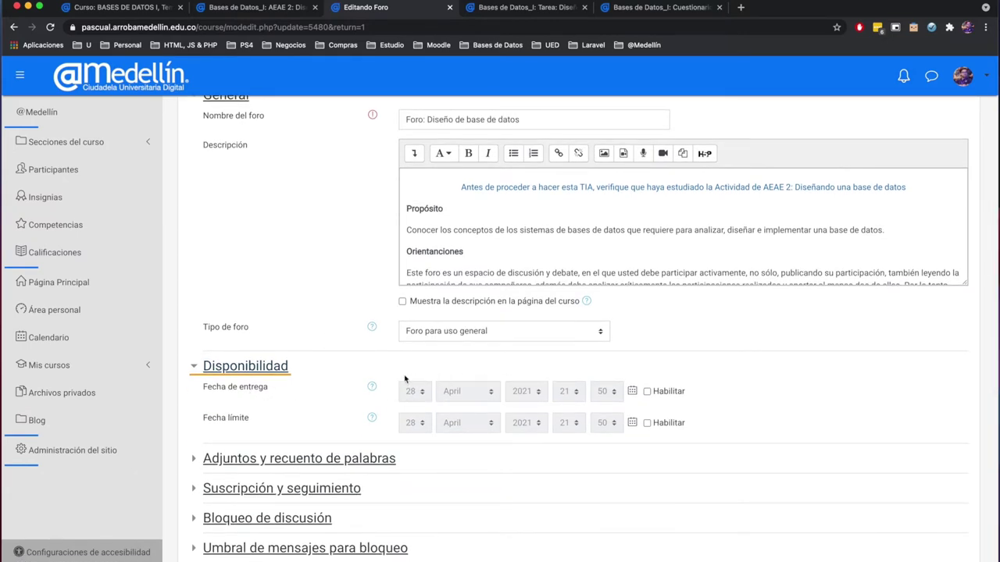
pyautogui.click(647, 391)
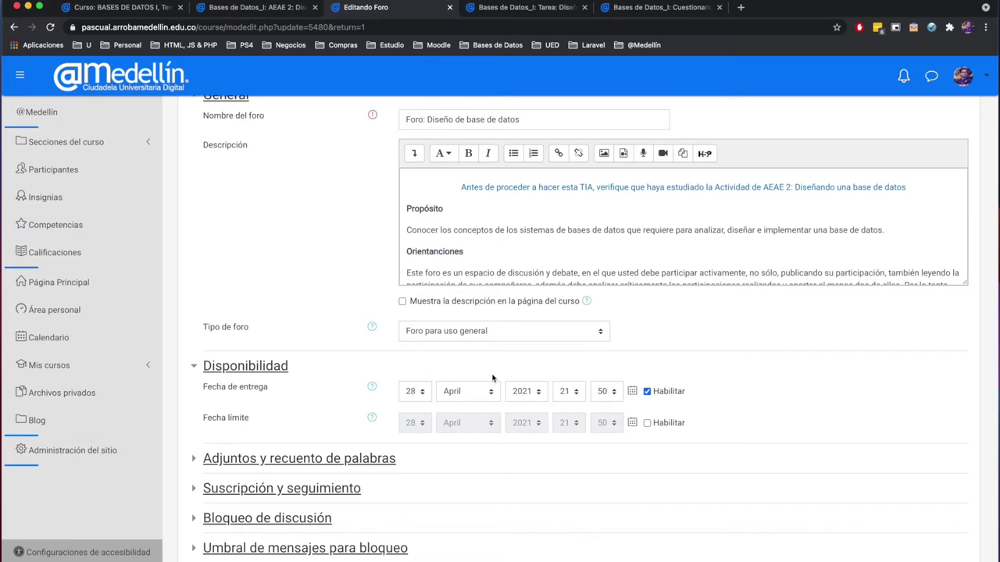
pyautogui.click(648, 423)
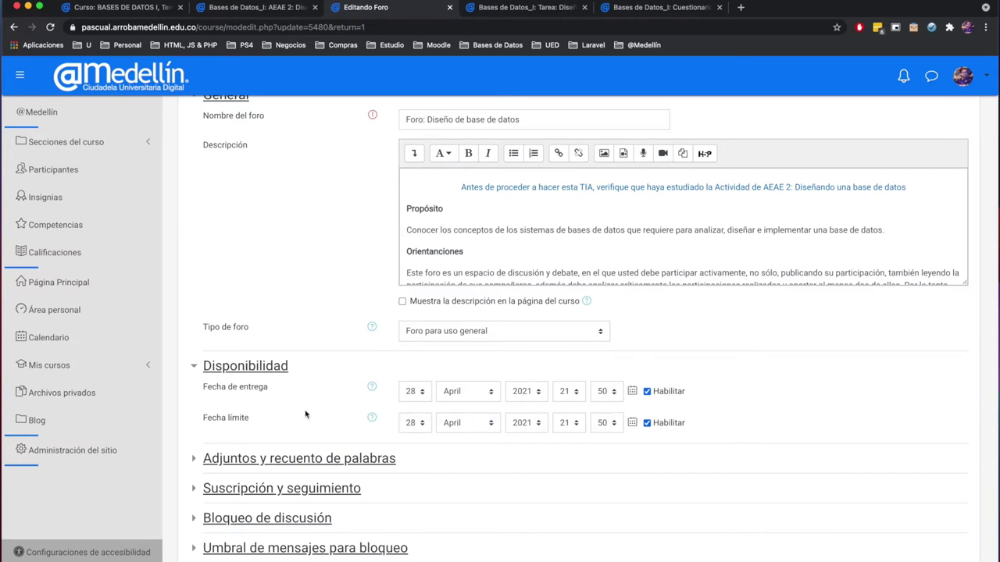
# Set the forum's Fecha límite to 29 May at 23:59 and save the changes, displaying the forum.
pyautogui.click(418, 398)
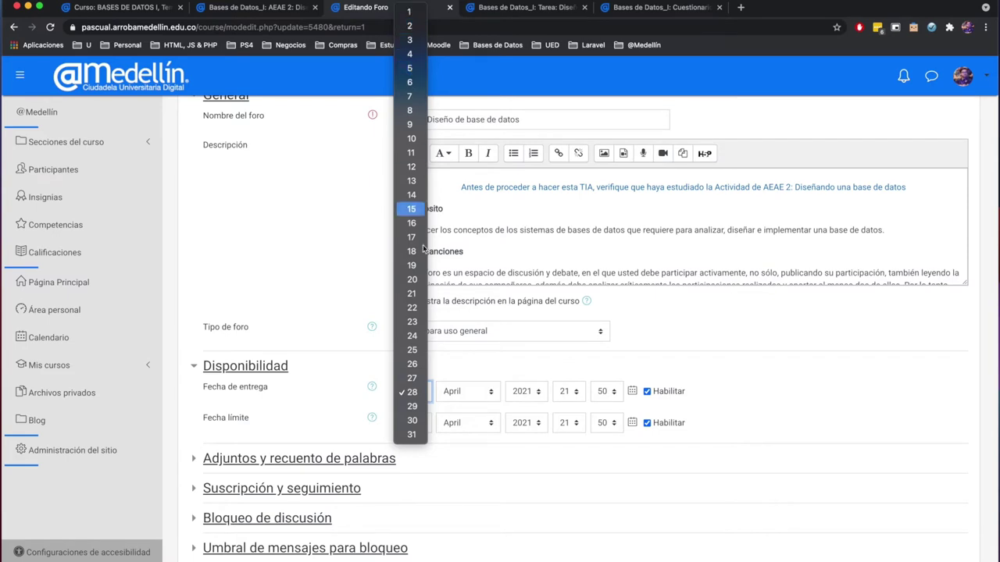
pyautogui.click(572, 461)
pyautogui.click(467, 423)
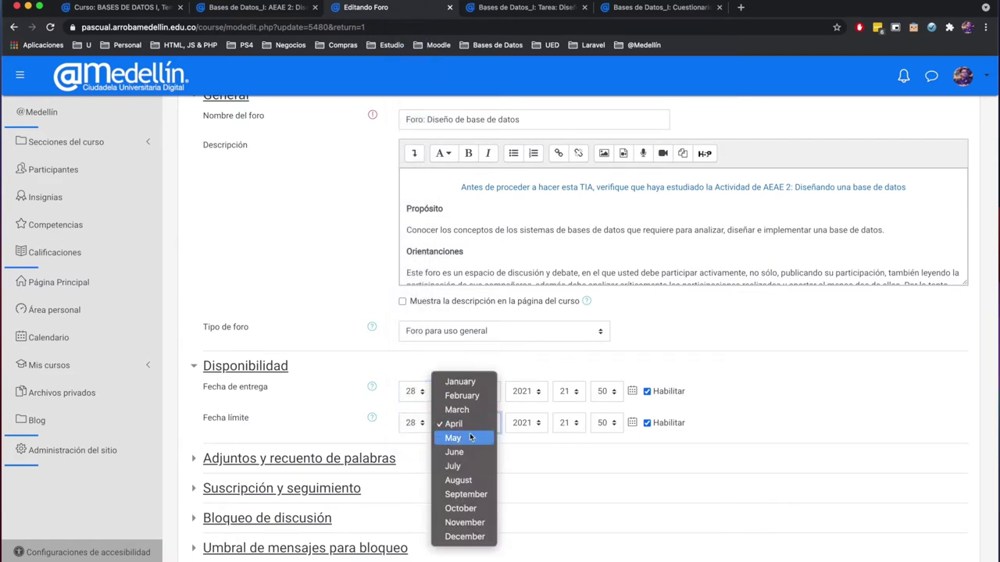
pyautogui.click(465, 440)
pyautogui.click(413, 422)
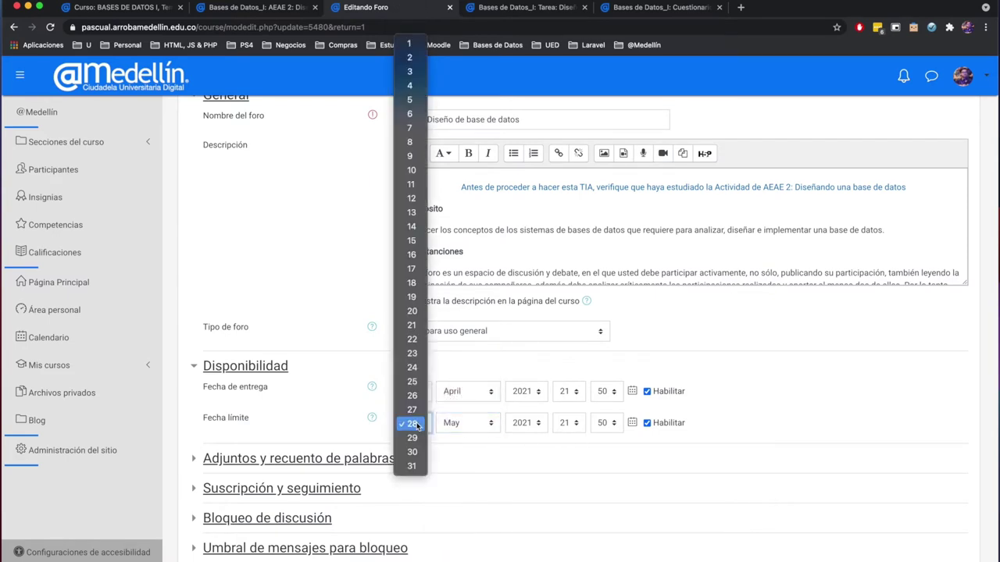
pyautogui.click(412, 437)
pyautogui.click(567, 423)
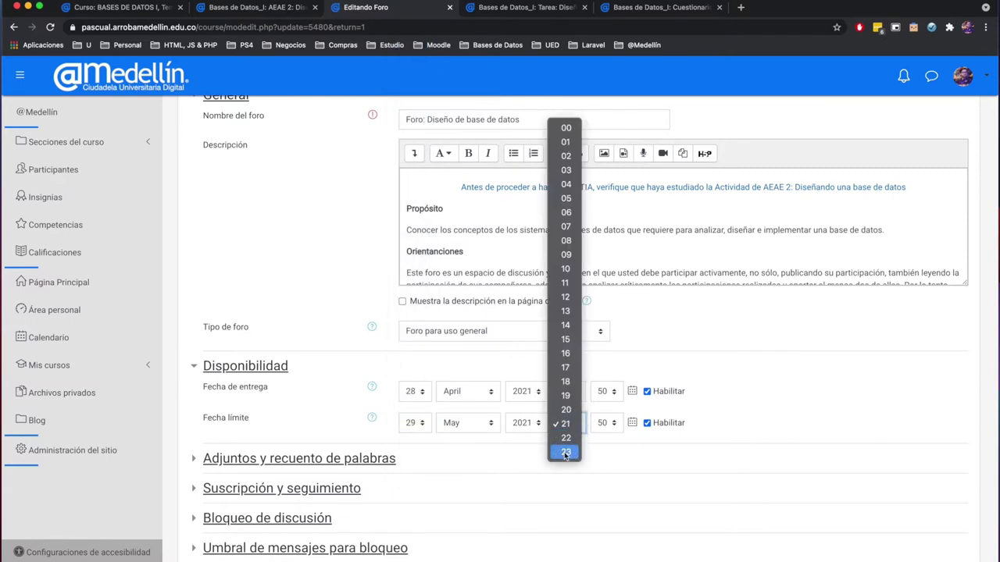
pyautogui.click(565, 453)
pyautogui.click(603, 423)
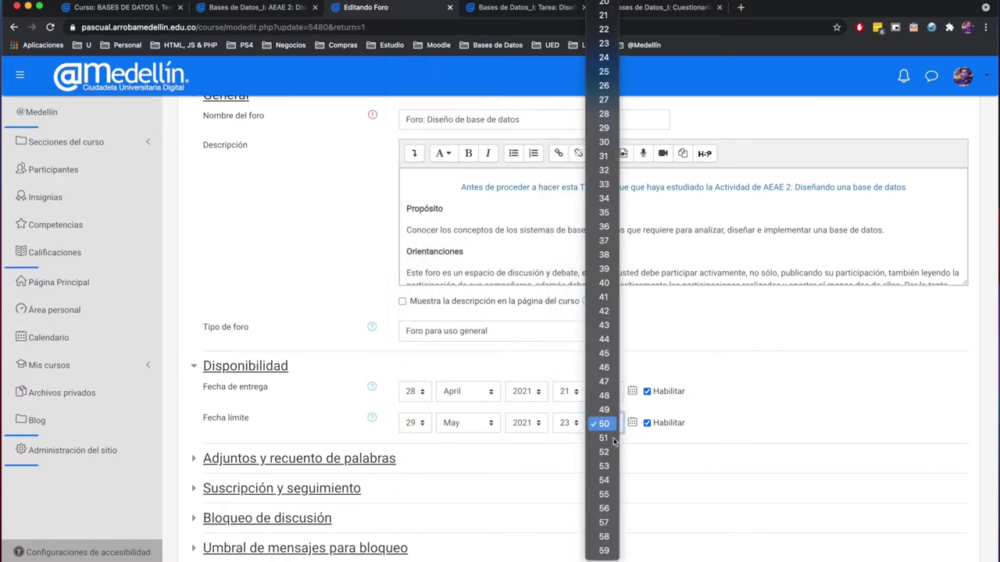
pyautogui.click(604, 552)
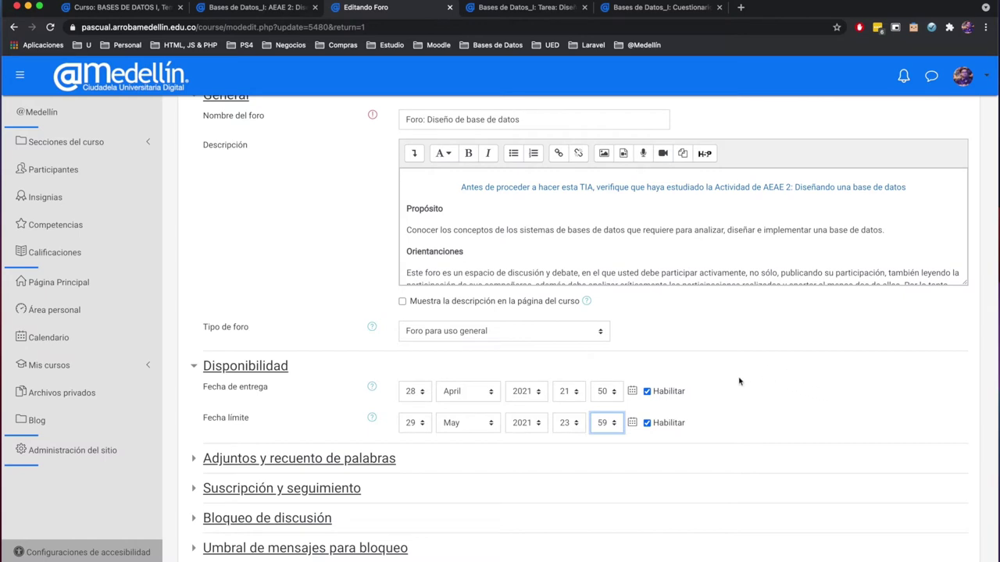
pyautogui.scroll(-5, 737, 382)
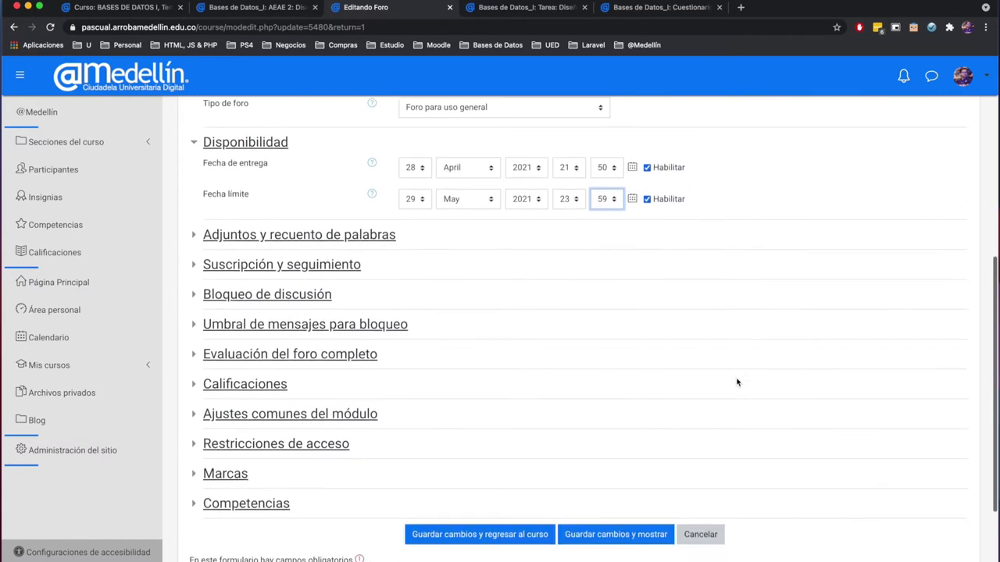
pyautogui.click(612, 493)
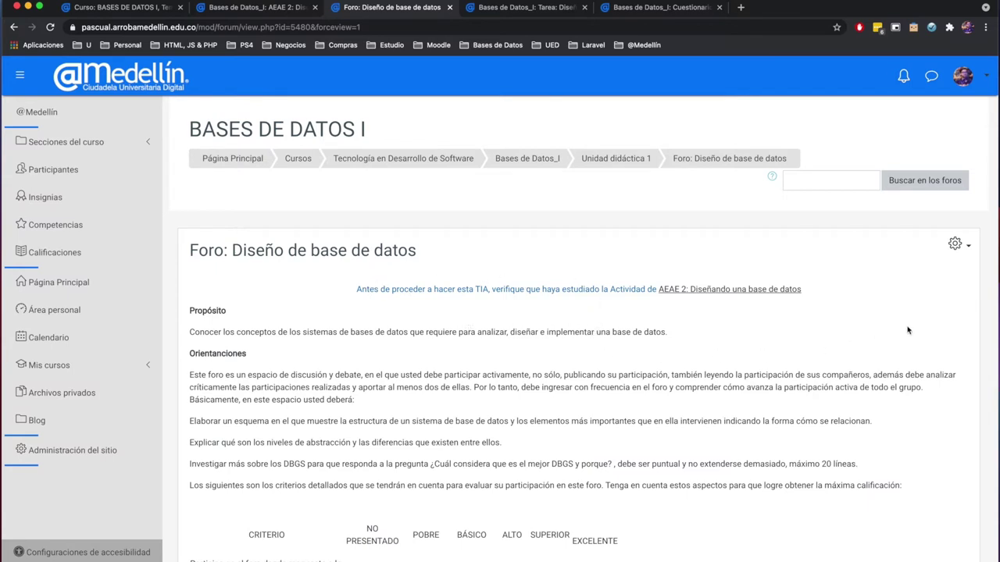
# Reopen the forum's settings, check the saved dates under Disponibilidad, and save back to the forum view.
pyautogui.click(966, 247)
pyautogui.click(842, 268)
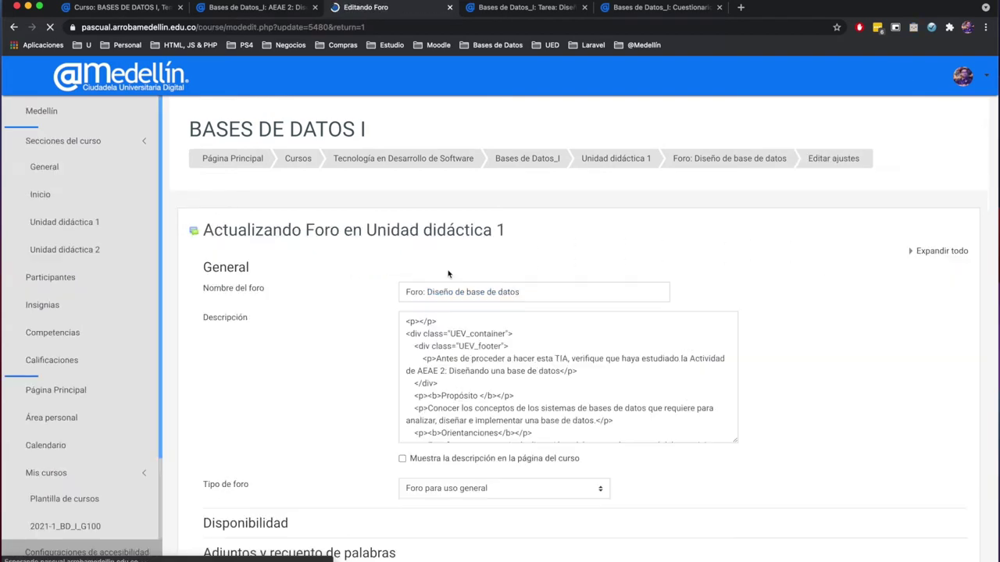
pyautogui.click(245, 444)
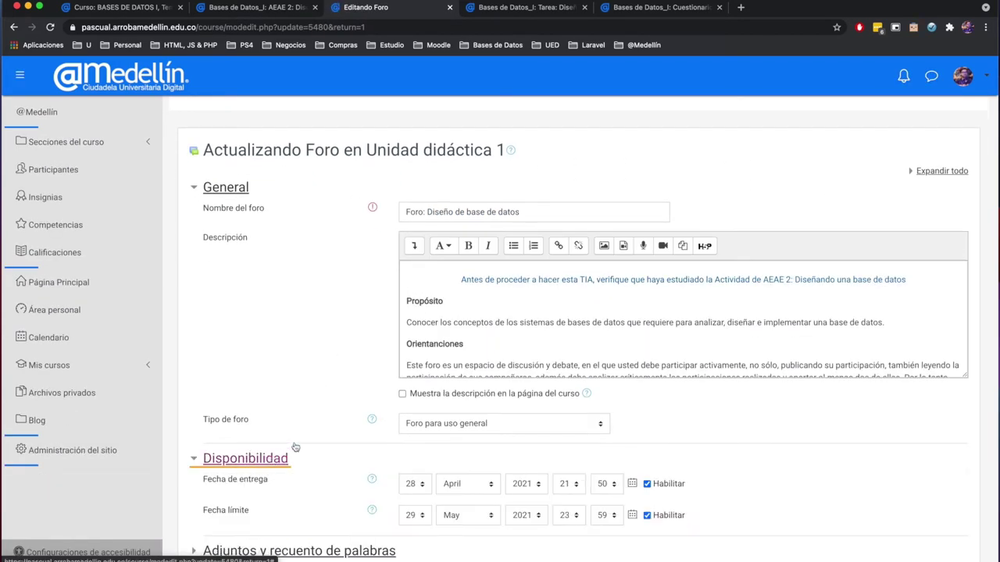
pyautogui.scroll(-2, 371, 401)
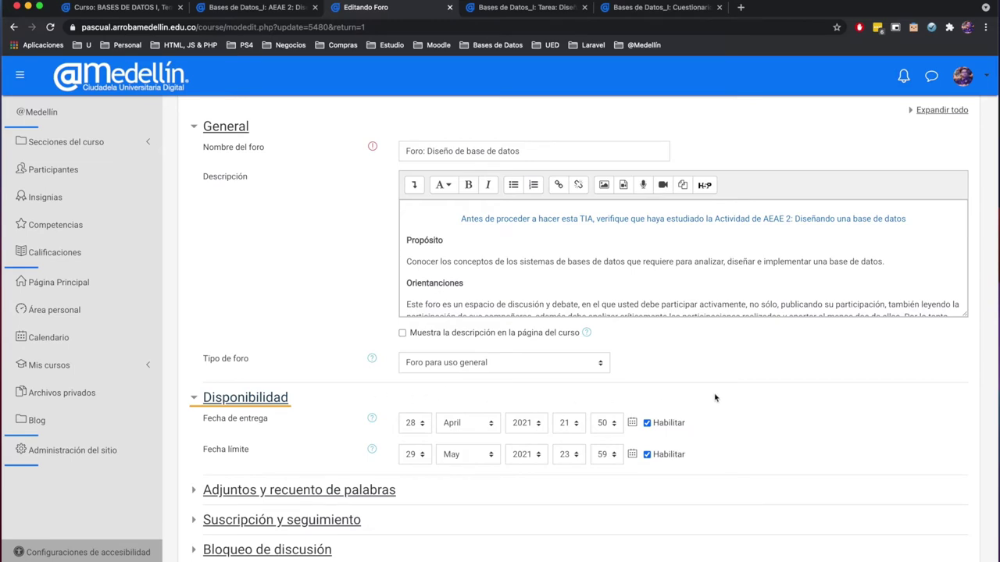
pyautogui.scroll(-8, 776, 405)
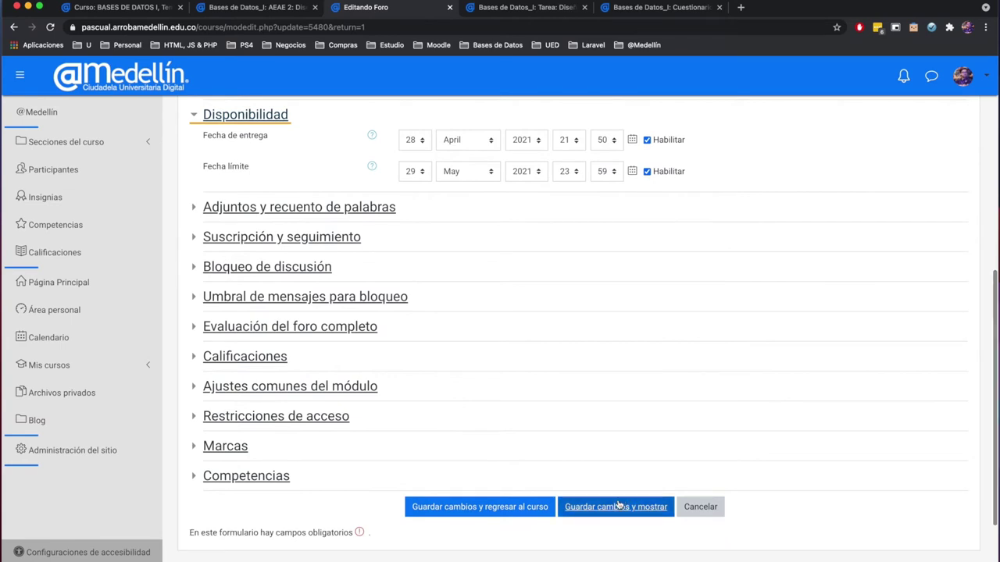
pyautogui.click(617, 506)
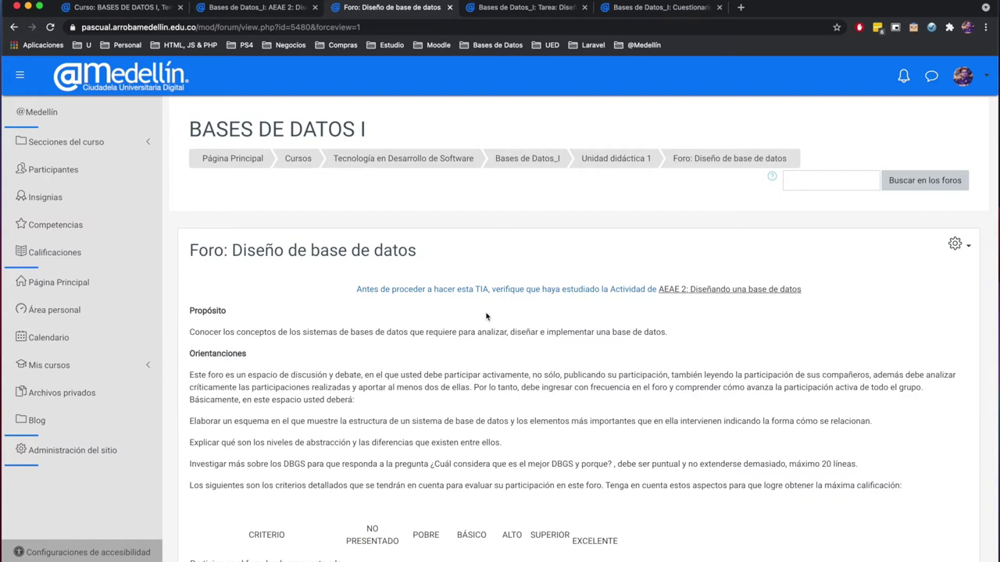
# Open the settings of the assignment "Tarea: Diseño de una base de datos en el MER y relacional" after revisiting the course page.
pyautogui.press('super+1')
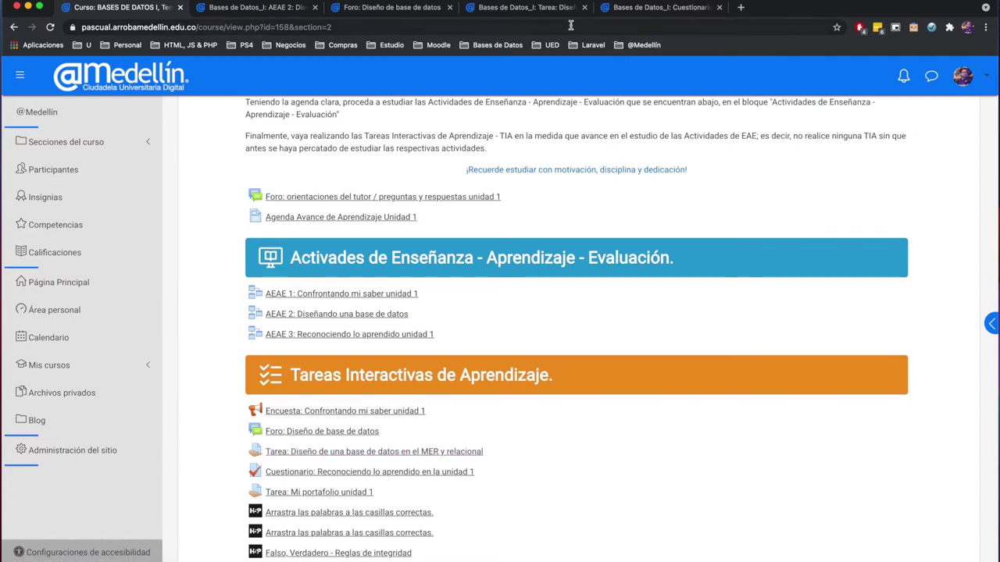
pyautogui.click(517, 9)
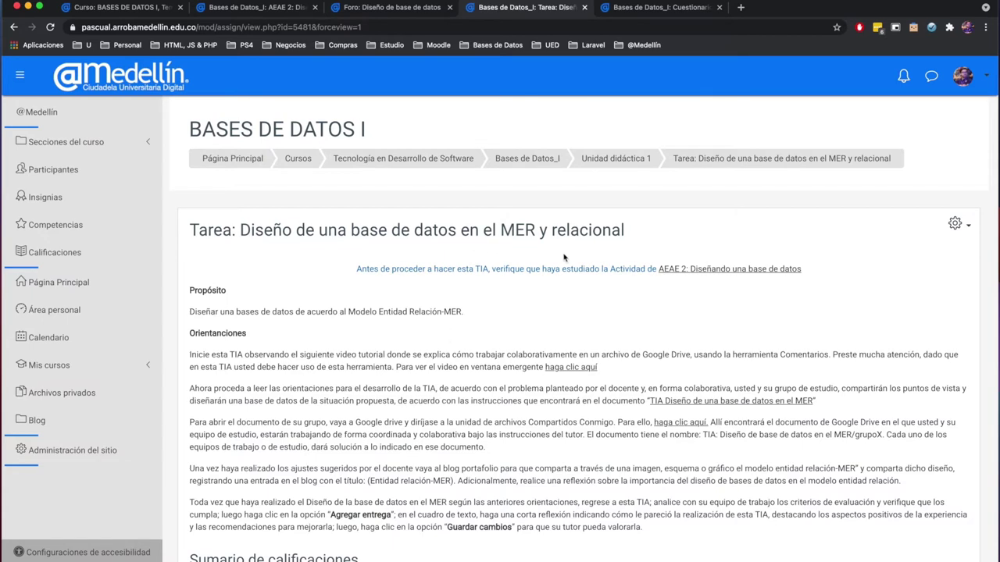
pyautogui.click(956, 224)
pyautogui.click(873, 249)
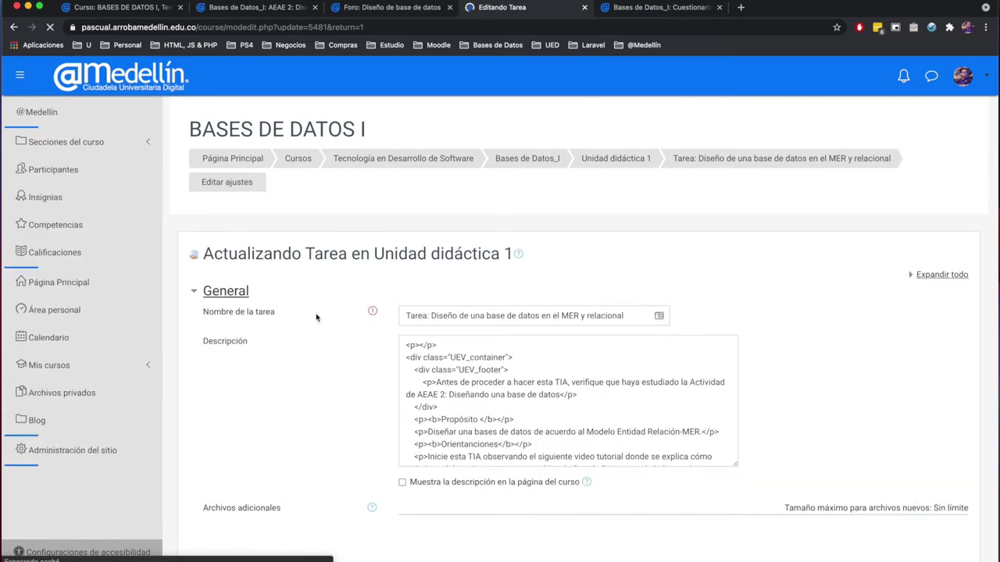
# Enable Permitir entregas desde, Fecha de entrega and Fecha límite in the assignment's Disponibilidad settings.
pyautogui.scroll(-4, 329, 324)
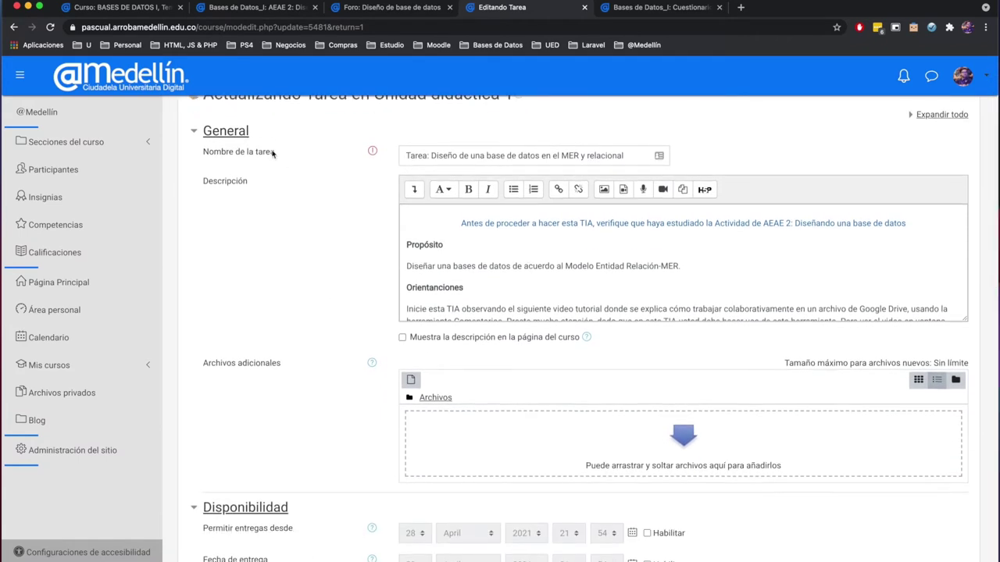
pyautogui.scroll(-1, 329, 346)
pyautogui.scroll(-4, 329, 346)
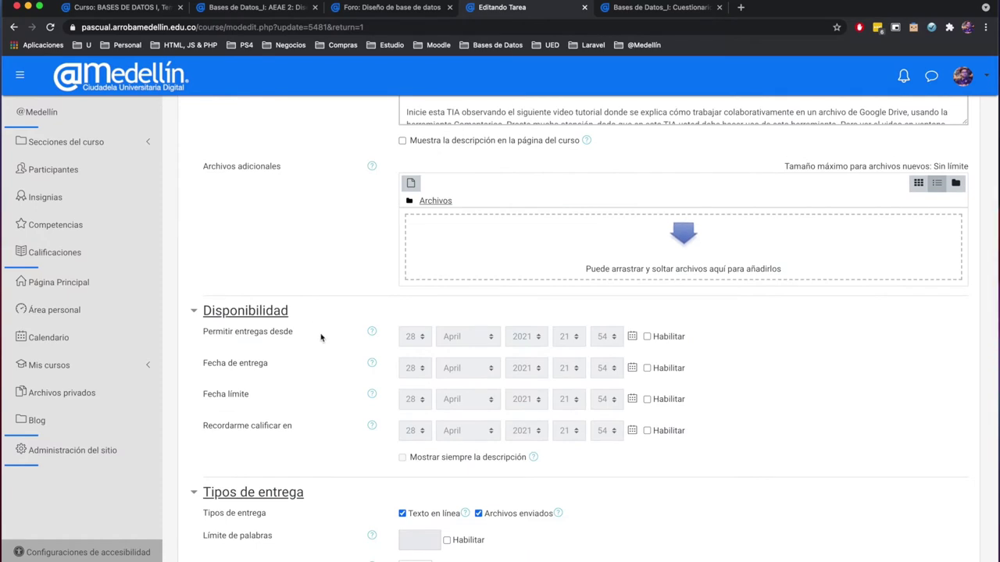
pyautogui.click(277, 313)
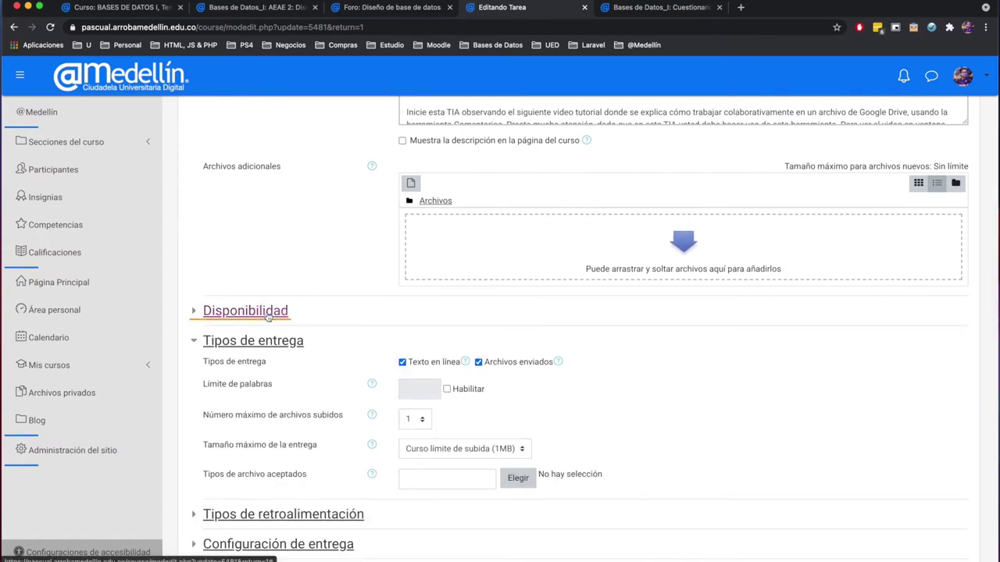
pyautogui.click(267, 312)
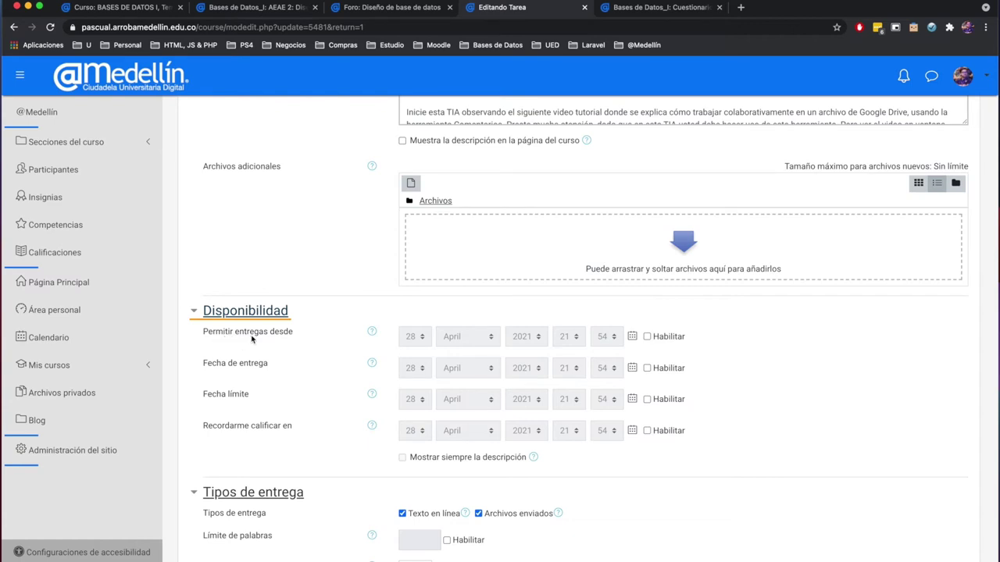
pyautogui.click(646, 337)
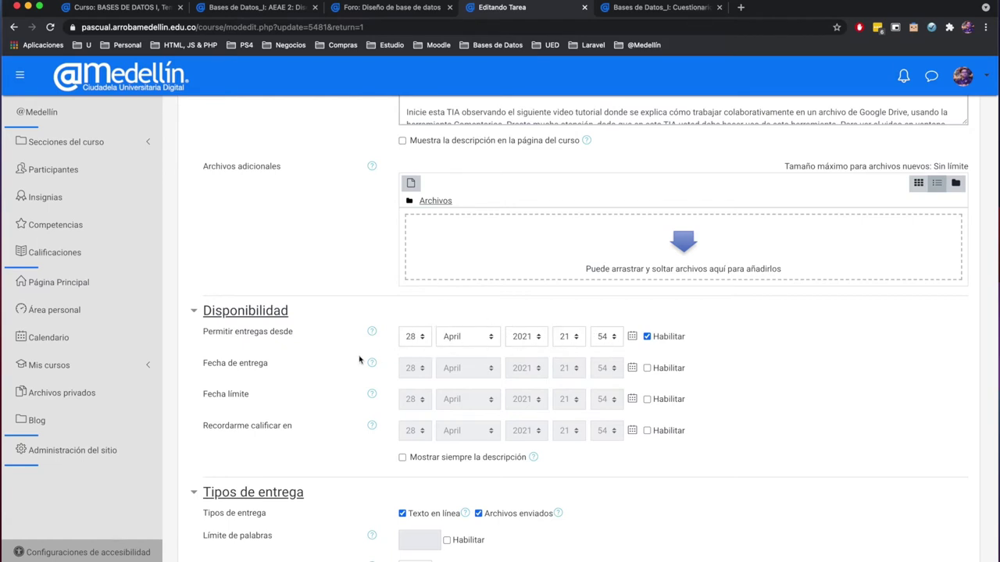
pyautogui.click(648, 369)
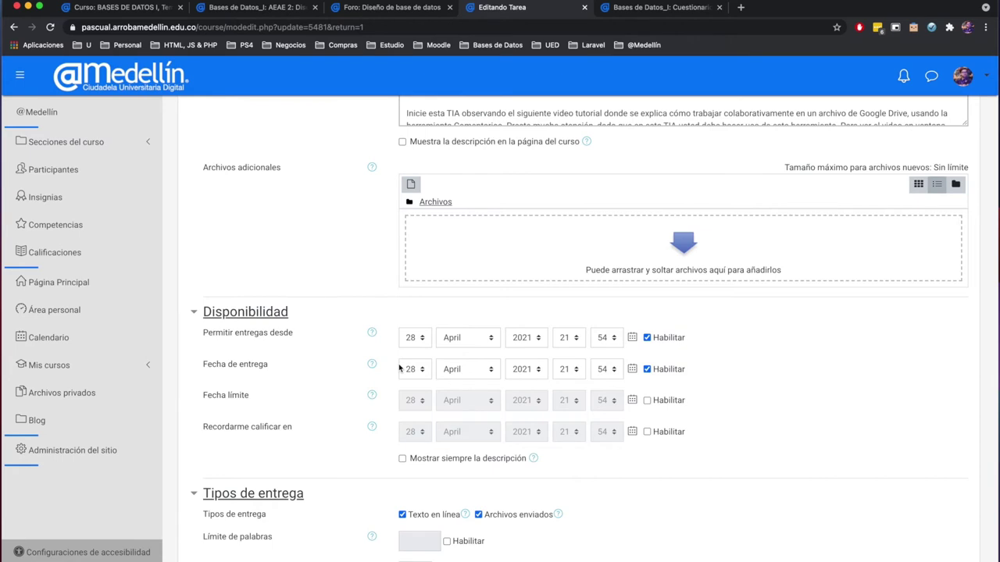
pyautogui.scroll(1, 344, 374)
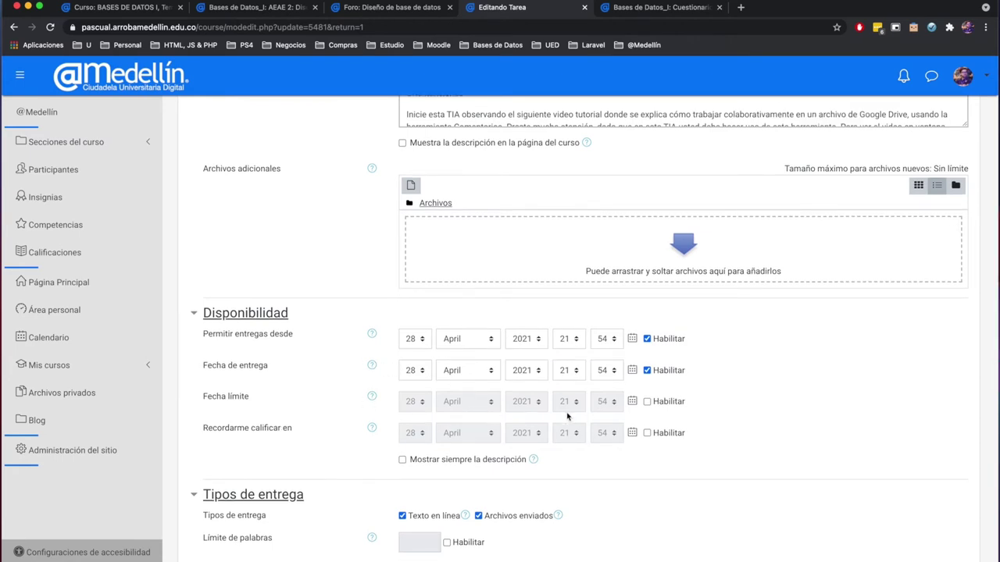
pyautogui.click(647, 402)
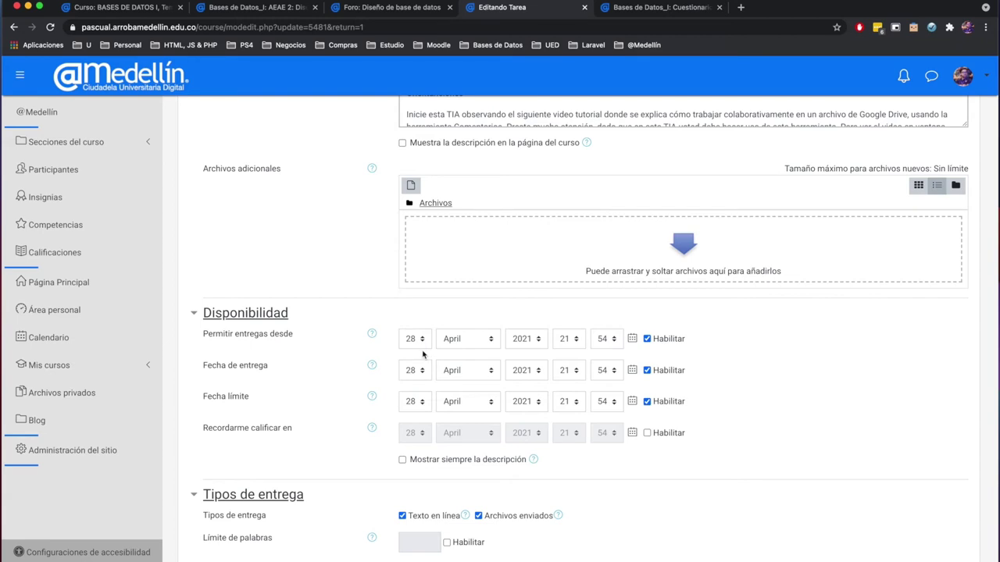
# Set the assignment's Permitir entregas desde date to 29 April at 00:00.
pyautogui.click(574, 342)
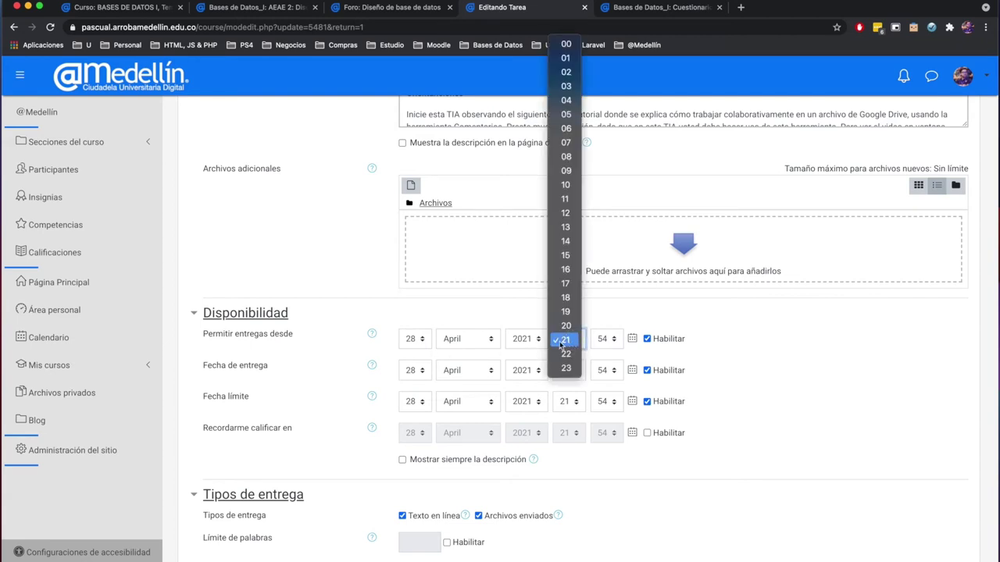
pyautogui.click(413, 339)
pyautogui.click(412, 354)
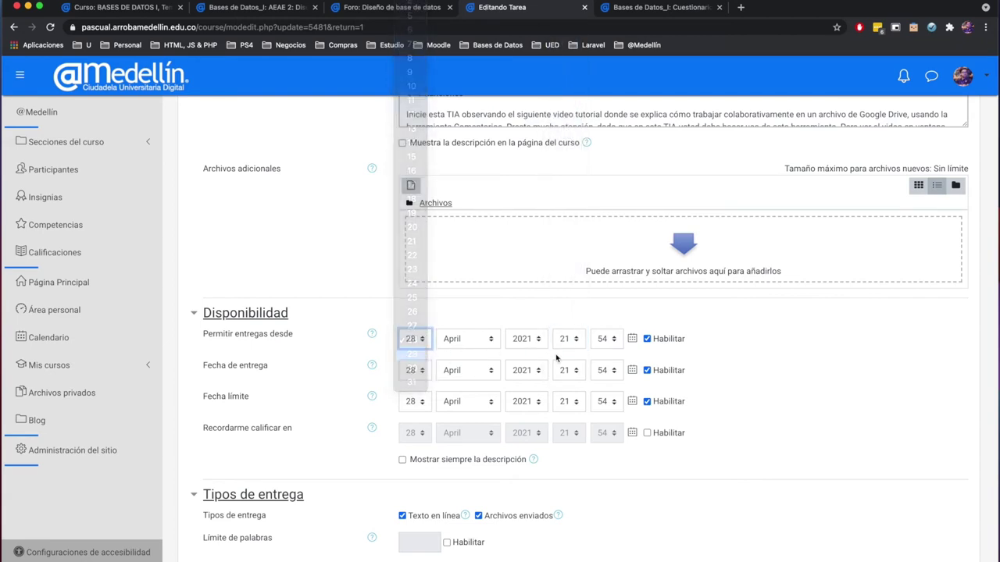
pyautogui.click(565, 339)
pyautogui.click(567, 45)
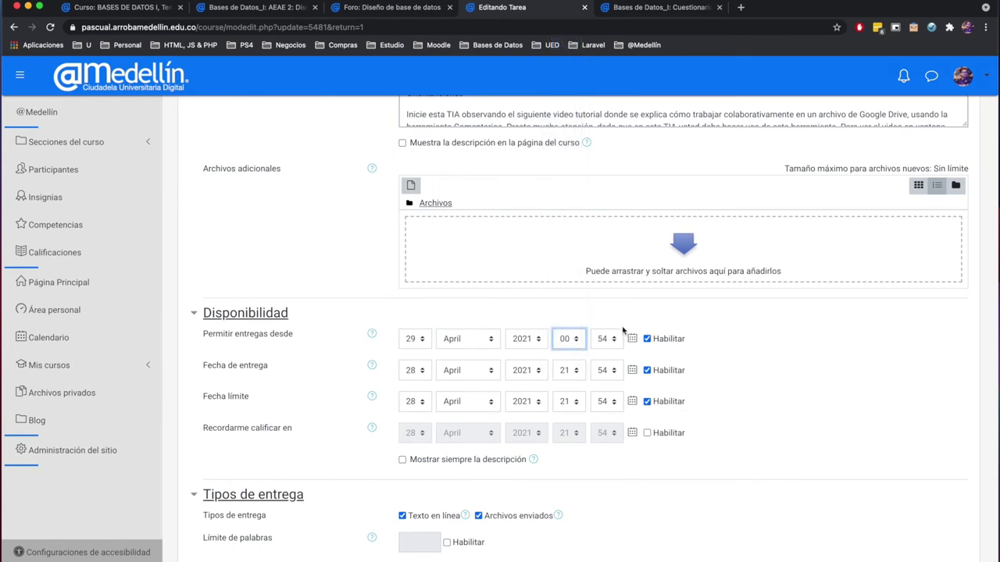
pyautogui.click(605, 339)
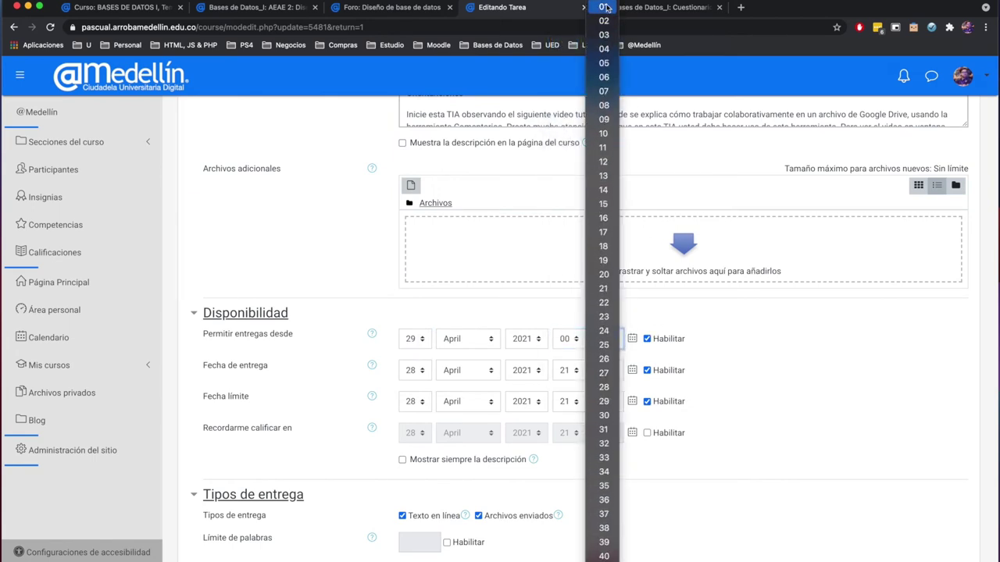
pyautogui.click(603, 8)
# Set the assignment's Fecha de entrega to 15 May at 23:59.
pyautogui.click(421, 370)
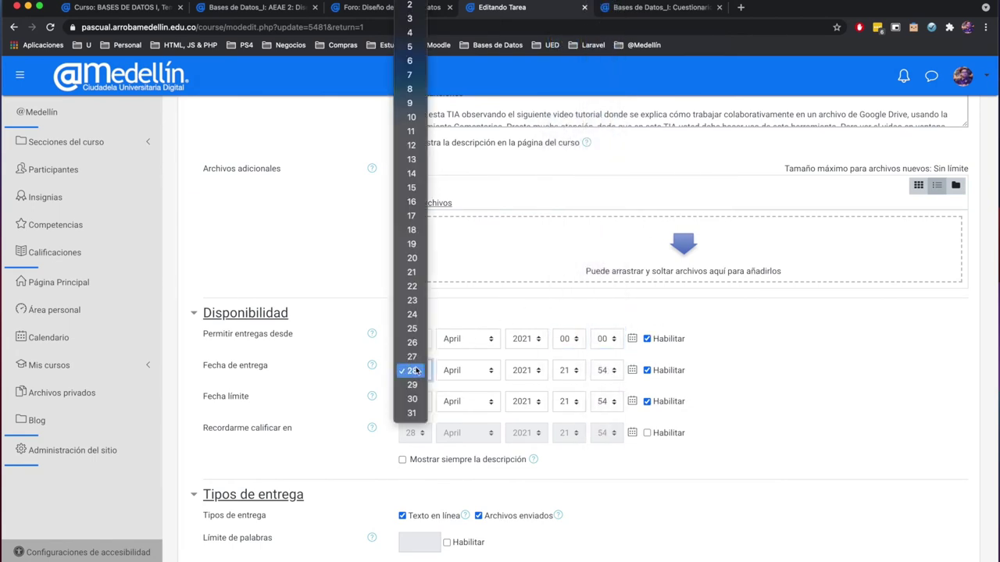
pyautogui.click(411, 187)
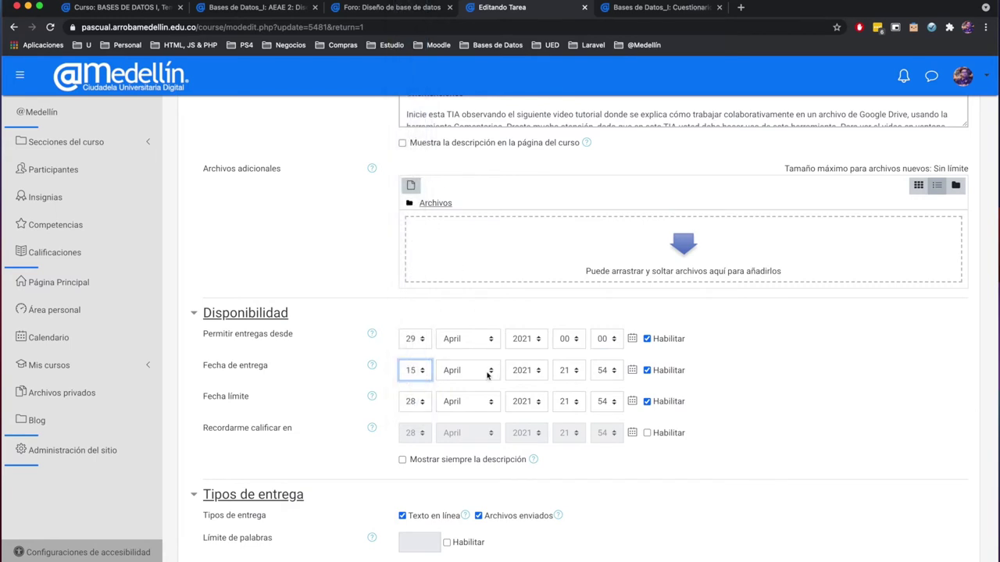
pyautogui.click(489, 371)
pyautogui.click(504, 387)
pyautogui.click(568, 373)
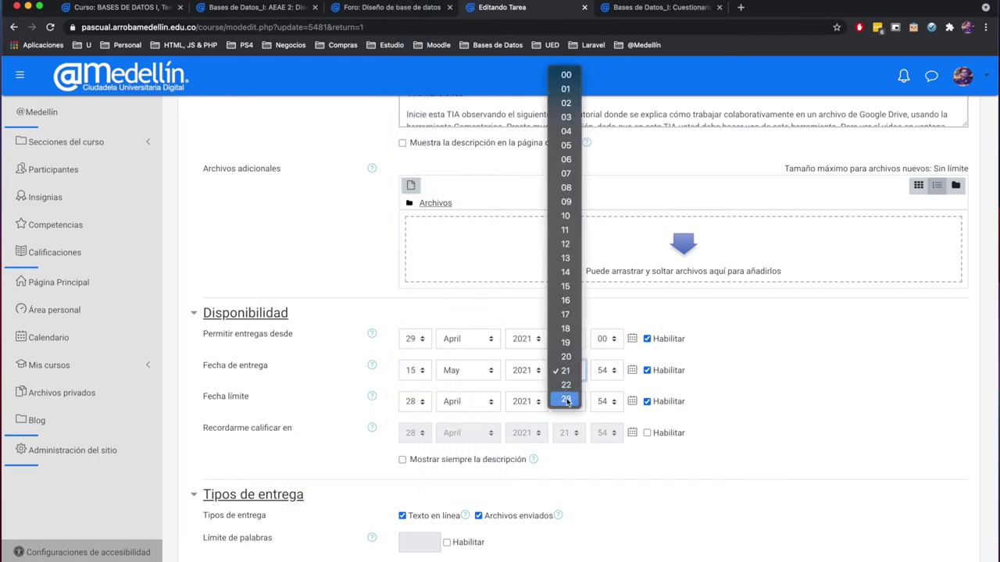
pyautogui.click(565, 399)
pyautogui.click(604, 374)
pyautogui.click(604, 442)
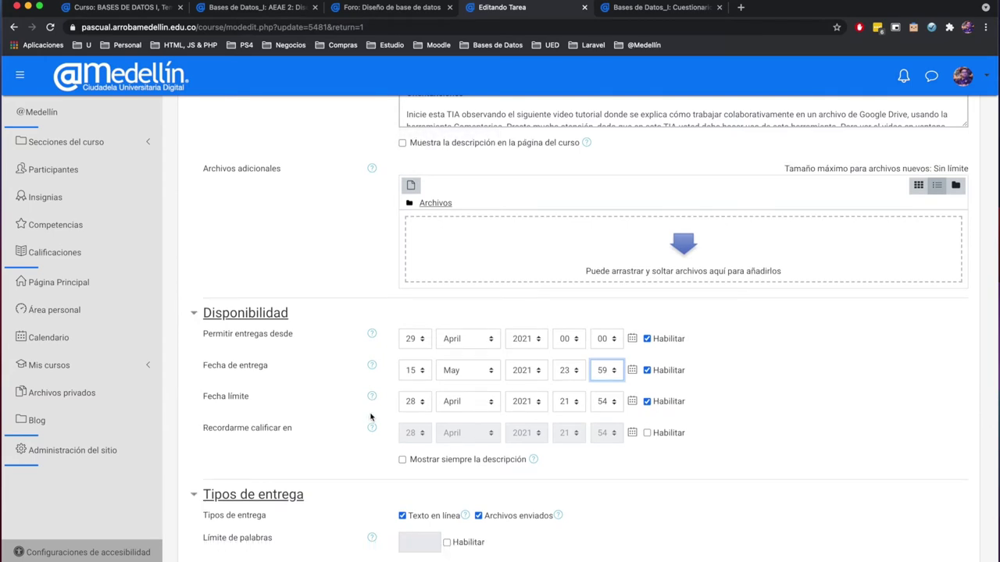
# Set the assignment's Fecha límite to 20 May at 23:59.
pyautogui.click(410, 403)
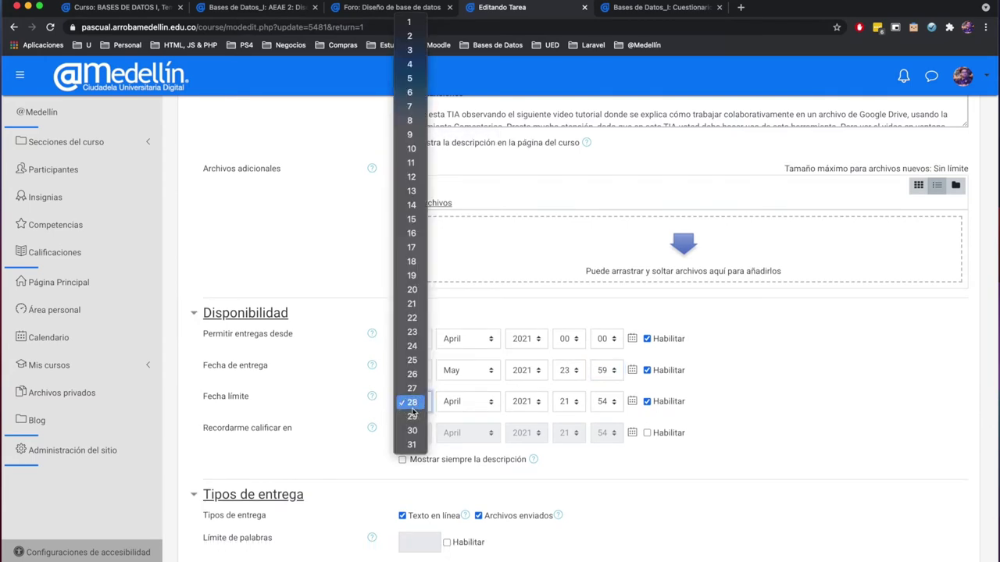
pyautogui.click(412, 289)
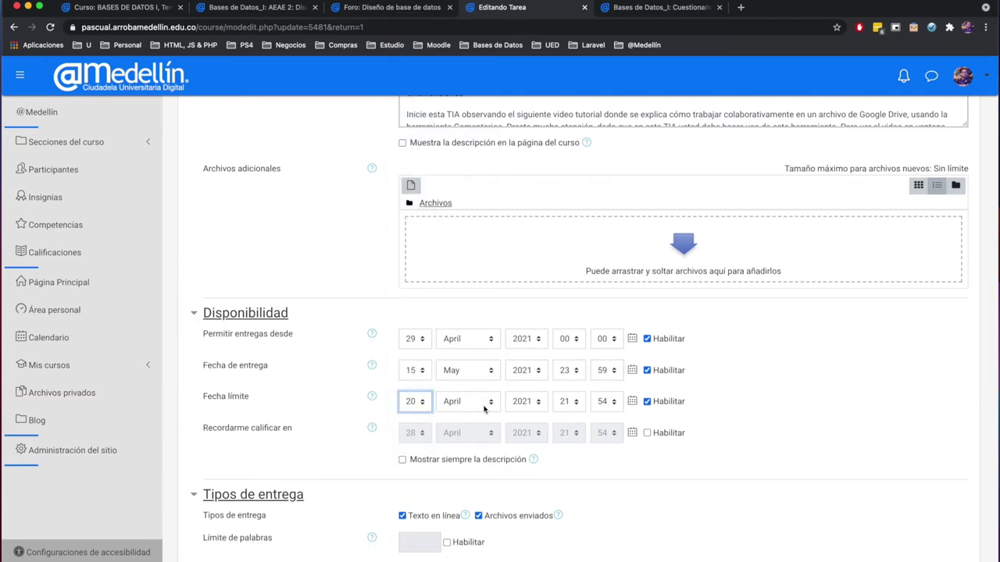
pyautogui.click(484, 406)
pyautogui.click(483, 417)
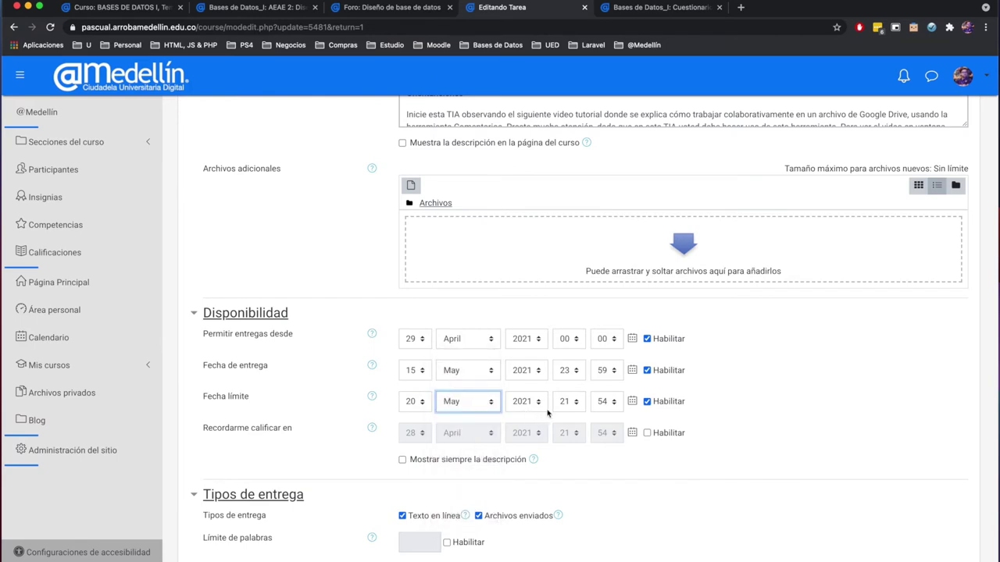
pyautogui.click(567, 405)
pyautogui.click(566, 435)
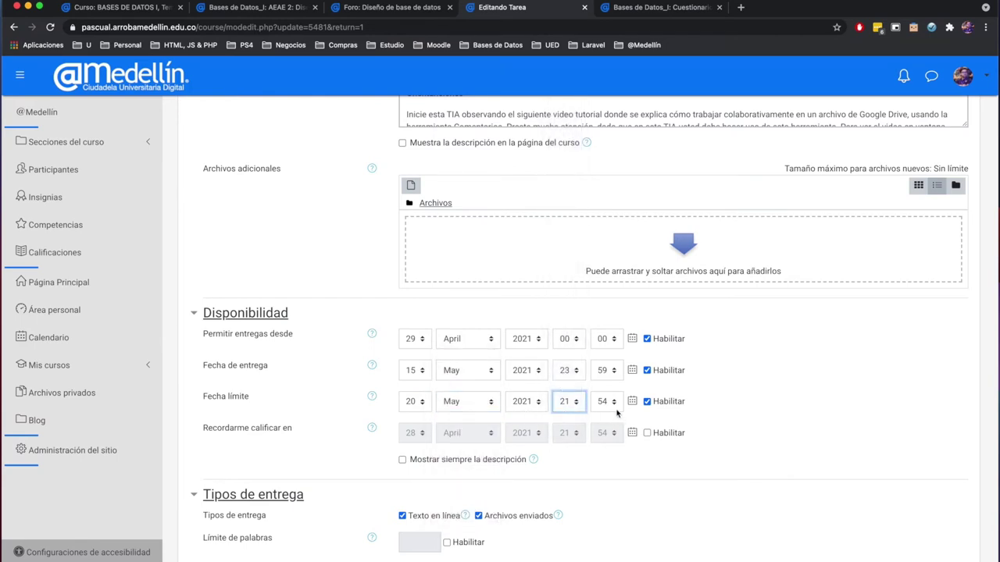
pyautogui.click(614, 403)
pyautogui.click(603, 526)
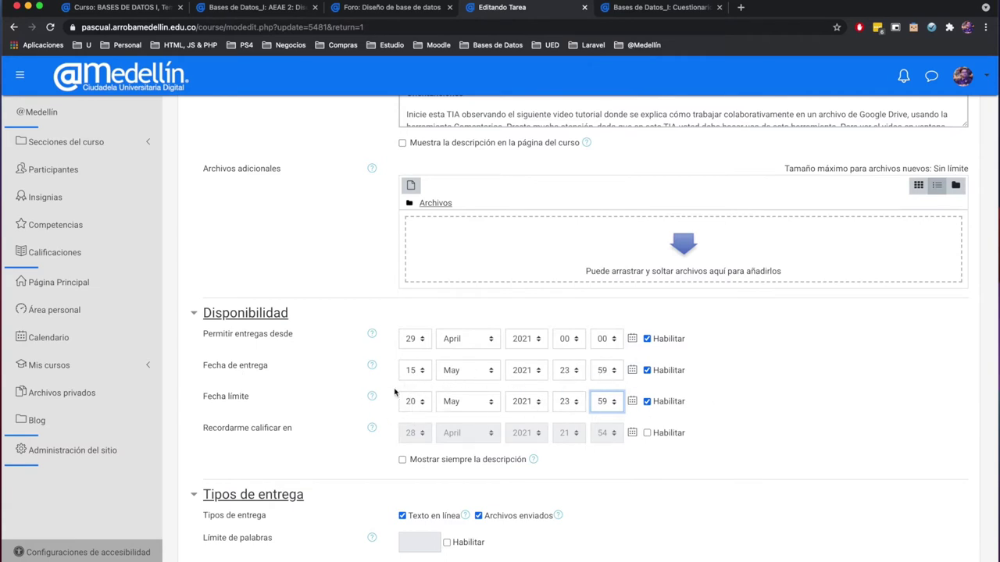
# Disable the assignment's Fecha límite and enable it again.
pyautogui.click(723, 405)
pyautogui.click(646, 403)
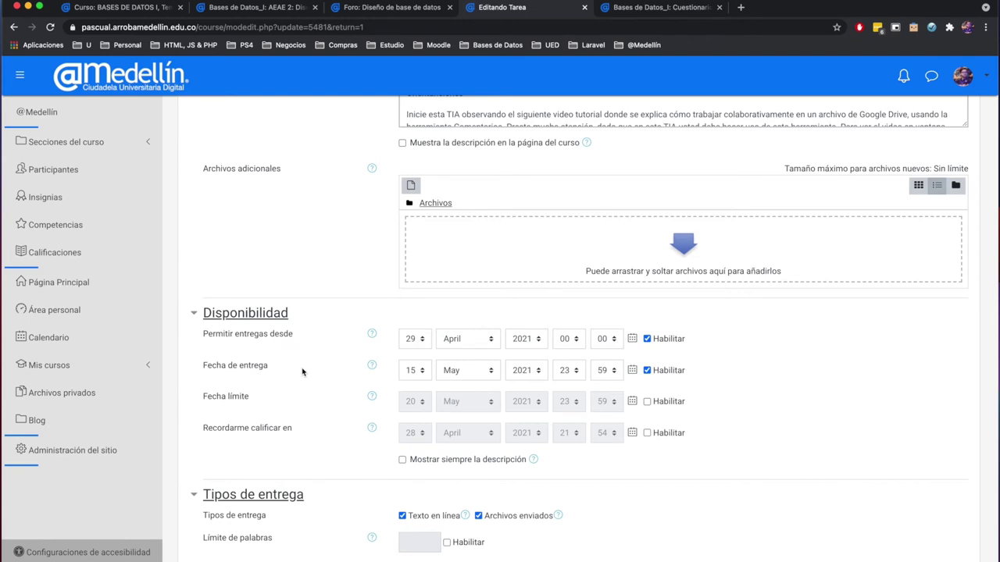
pyautogui.click(647, 403)
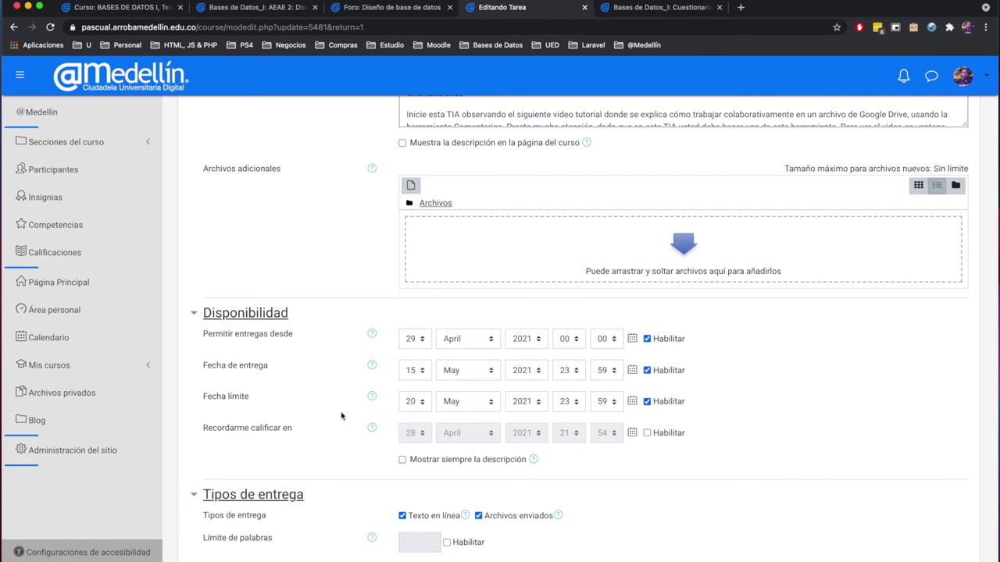
# Enable Recordarme calificar en for the assignment and set its date to 21 May.
pyautogui.click(647, 433)
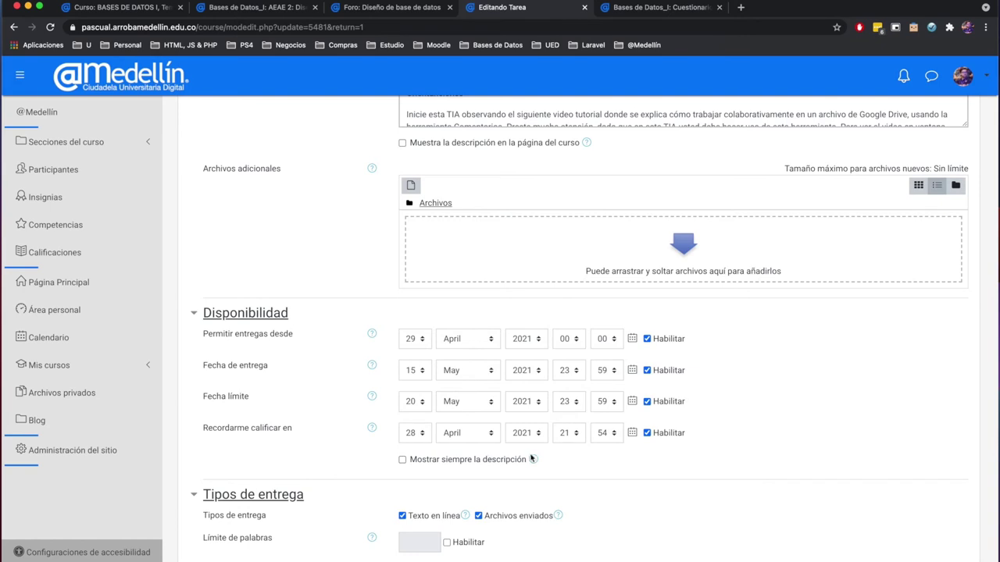
pyautogui.click(414, 434)
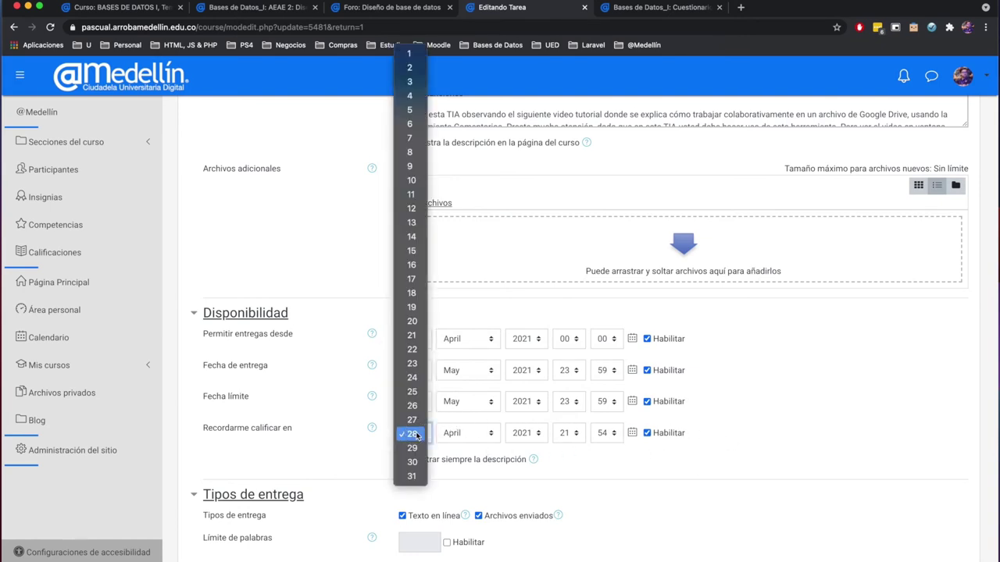
pyautogui.click(412, 336)
pyautogui.click(483, 435)
pyautogui.click(478, 449)
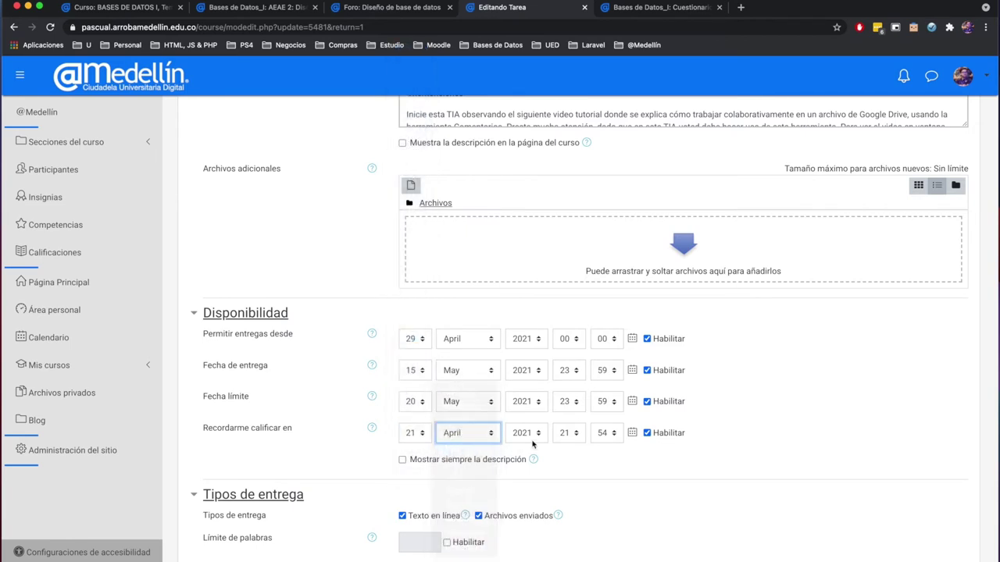
# Set the time of the Recordarme calificar en reminder to 08:00.
pyautogui.click(568, 434)
pyautogui.click(565, 462)
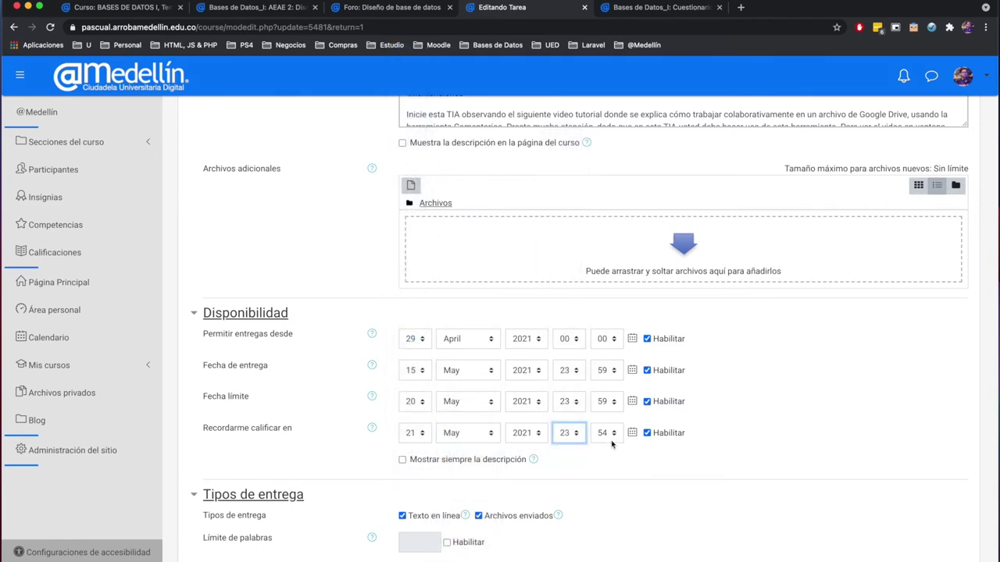
pyautogui.click(578, 436)
pyautogui.click(568, 108)
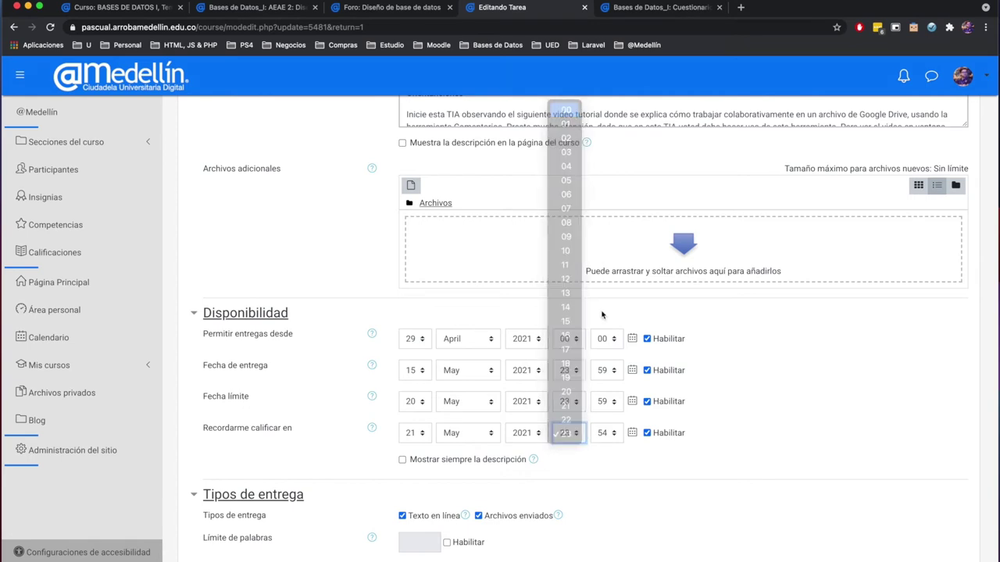
pyautogui.click(599, 435)
pyautogui.scroll(5, 606, 31)
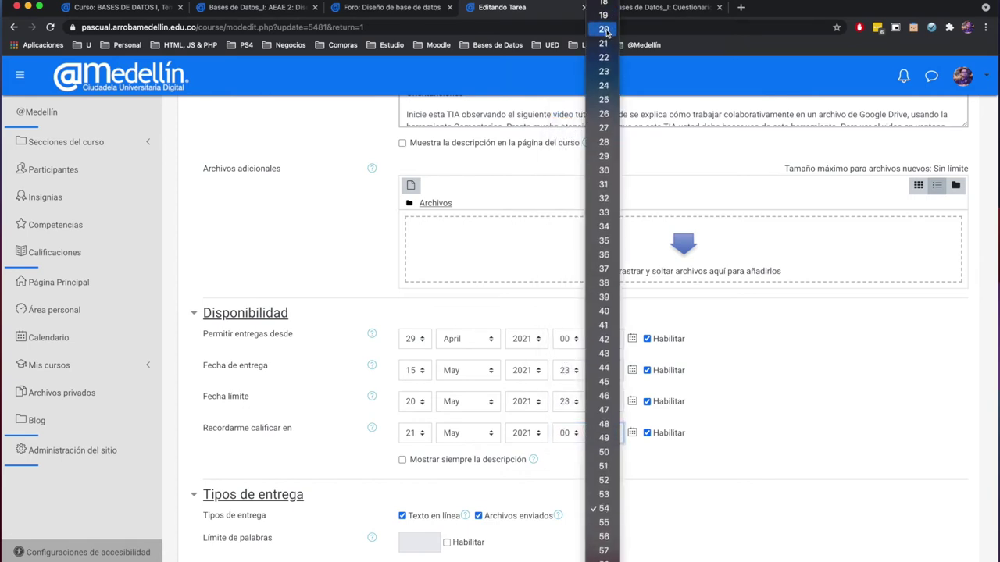
pyautogui.scroll(2, 606, 31)
pyautogui.click(604, 8)
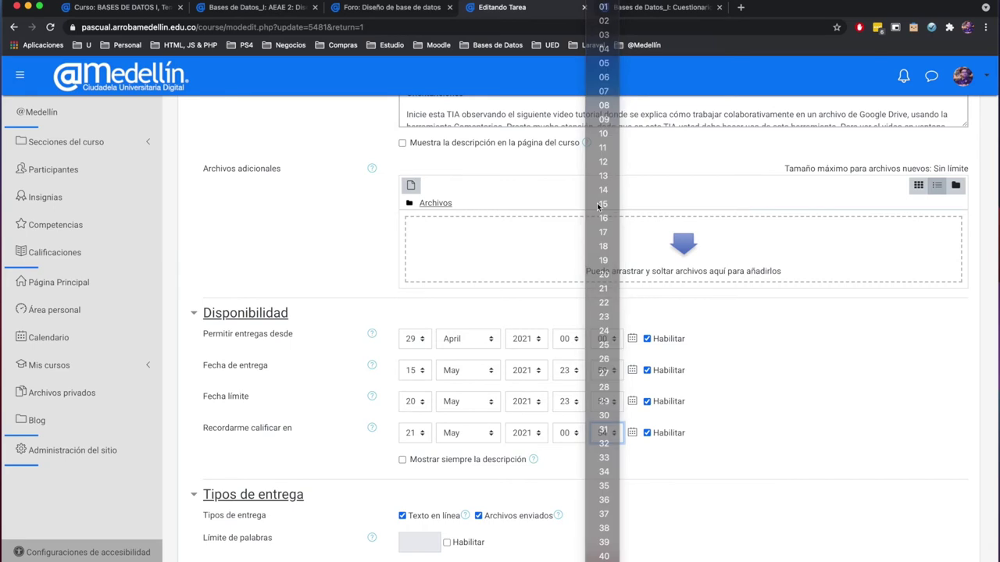
pyautogui.click(565, 432)
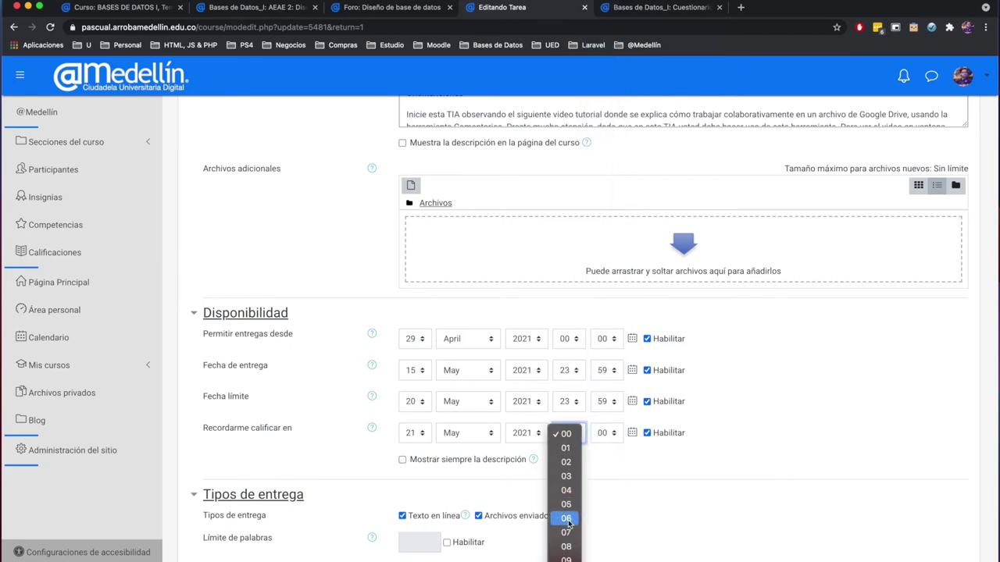
pyautogui.click(567, 547)
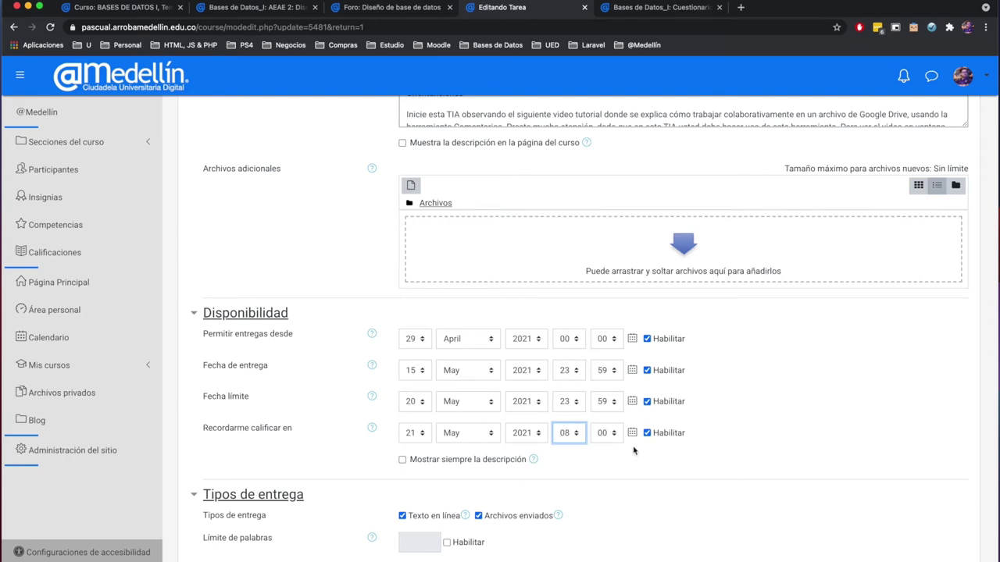
# Save the assignment's settings and display the assignment.
pyautogui.scroll(-5, 653, 459)
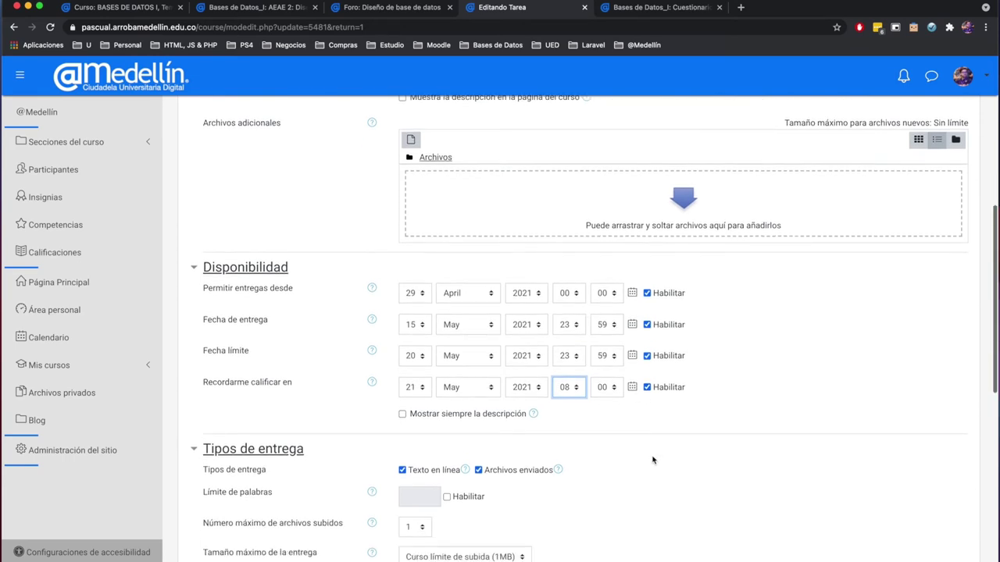
pyautogui.scroll(-4, 653, 460)
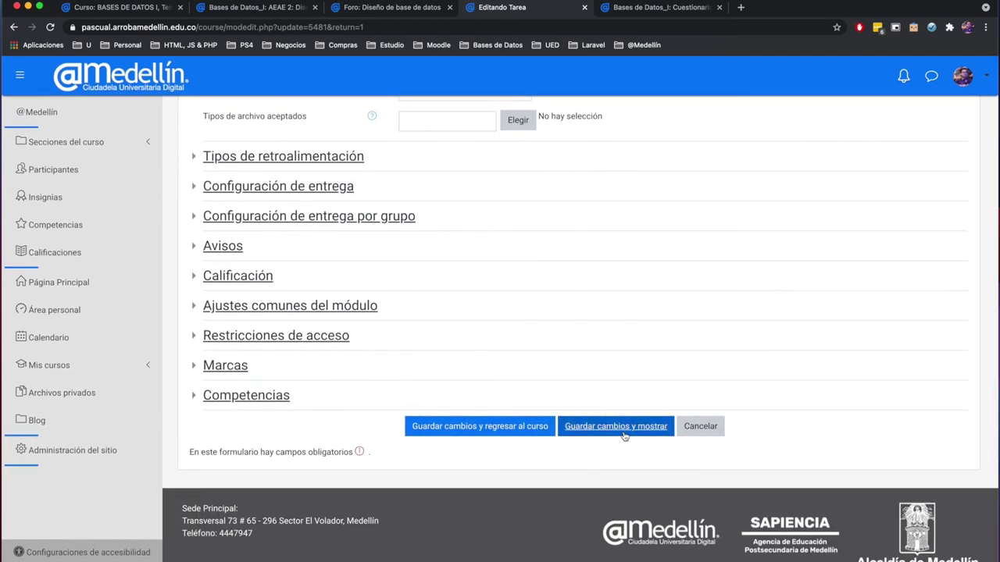
pyautogui.click(623, 432)
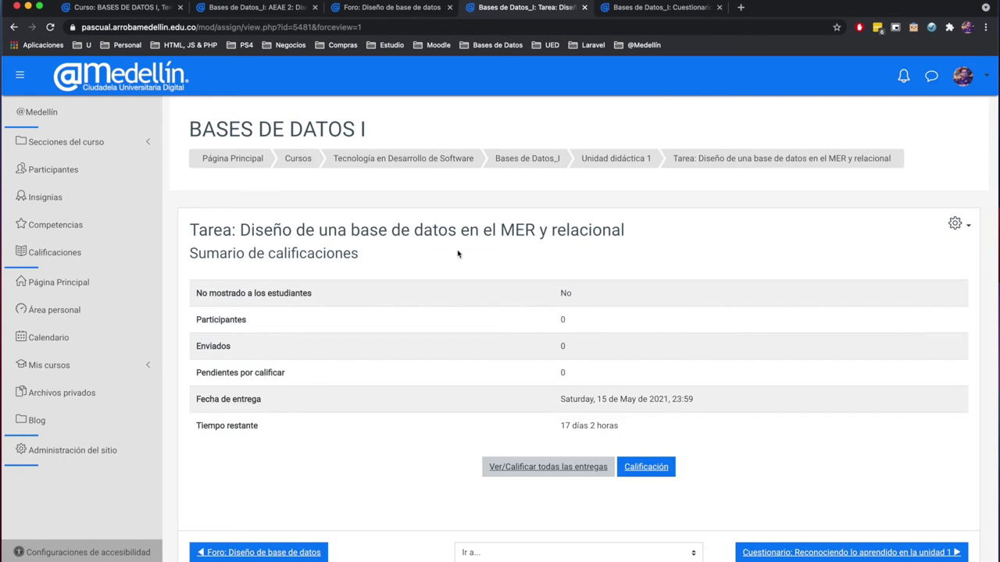
# Open the settings of the quiz "Cuestionario: Reconociendo lo aprendido en la unidad 1" after revisiting the course page.
pyautogui.press('super+1')
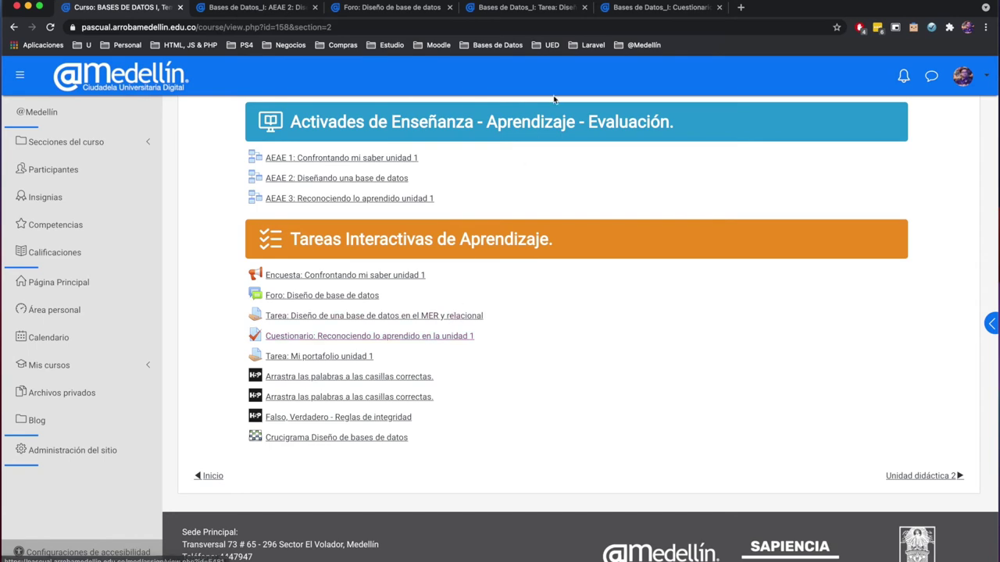
pyautogui.click(638, 11)
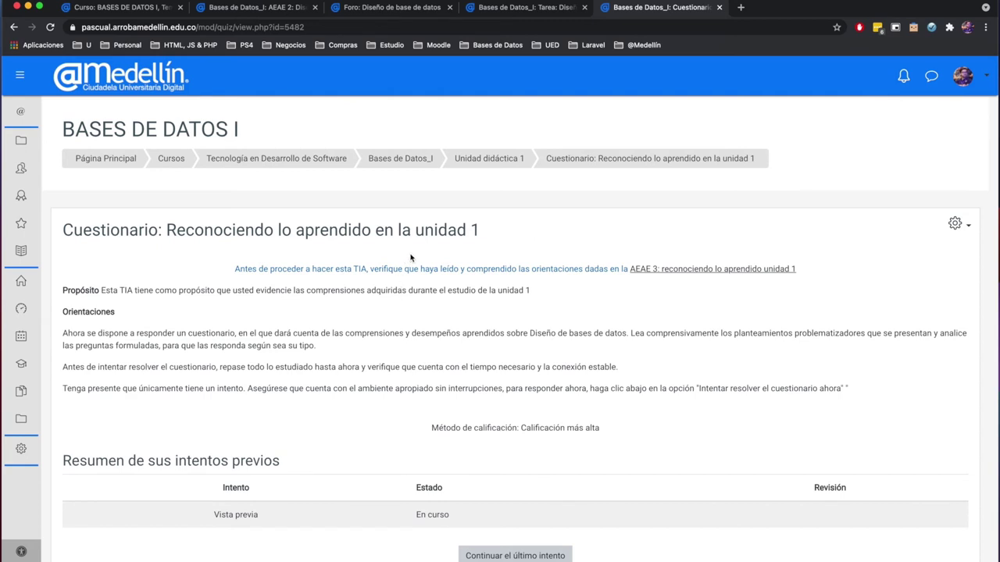
pyautogui.click(968, 227)
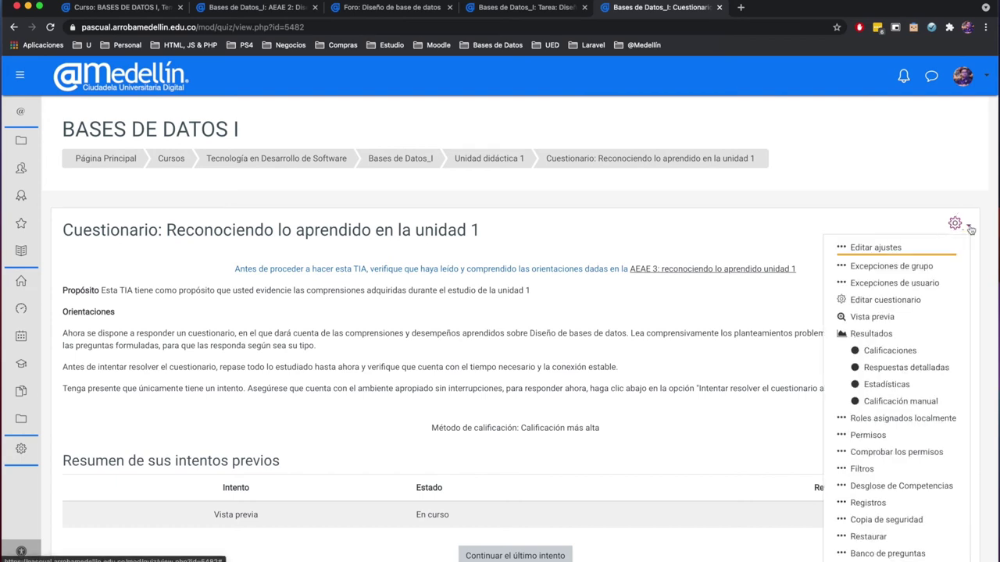
pyautogui.click(888, 250)
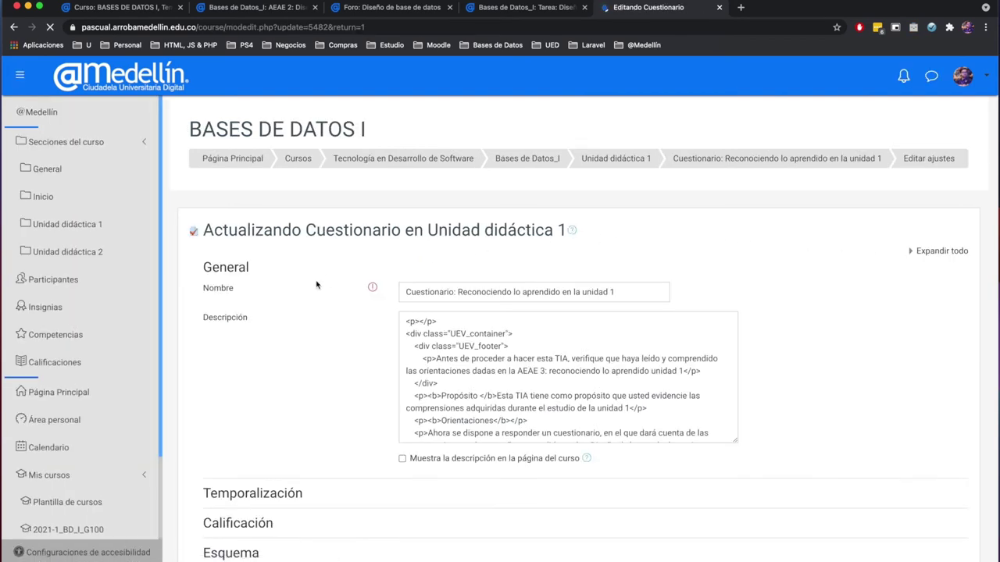
# Enable Abrir cuestionario and Cerrar cuestionario in the quiz's Temporalización settings.
pyautogui.scroll(-2, 332, 275)
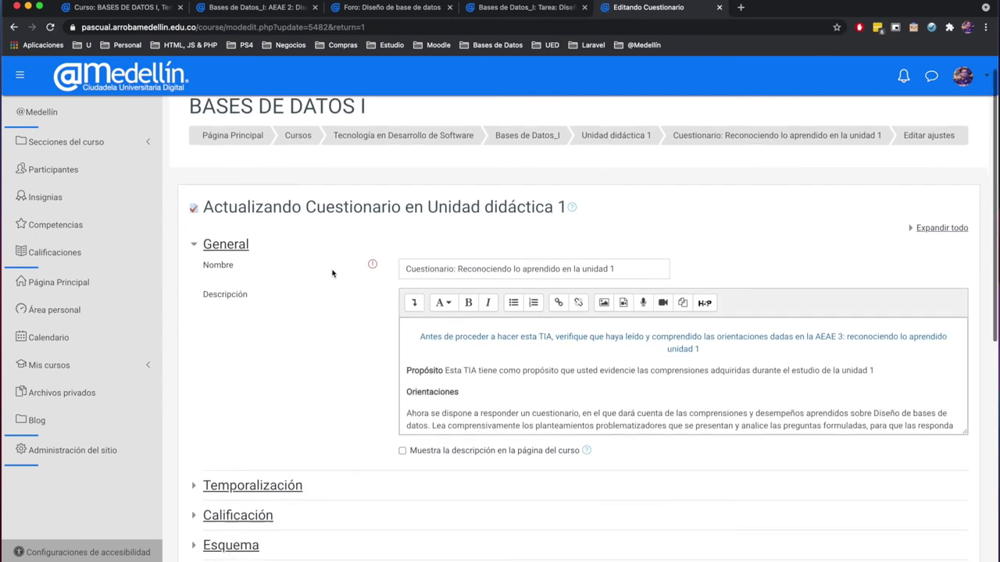
pyautogui.scroll(-1, 326, 278)
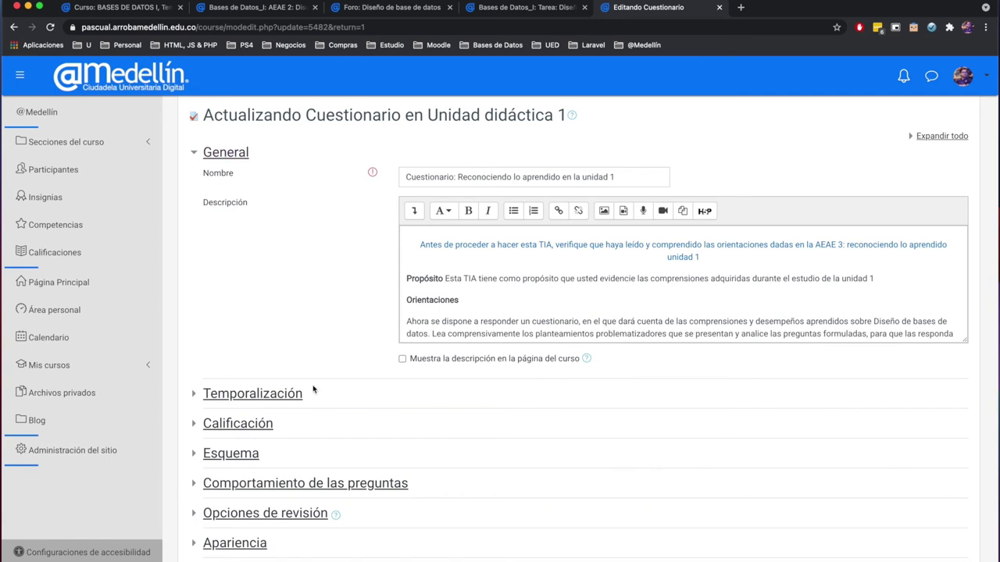
pyautogui.click(288, 396)
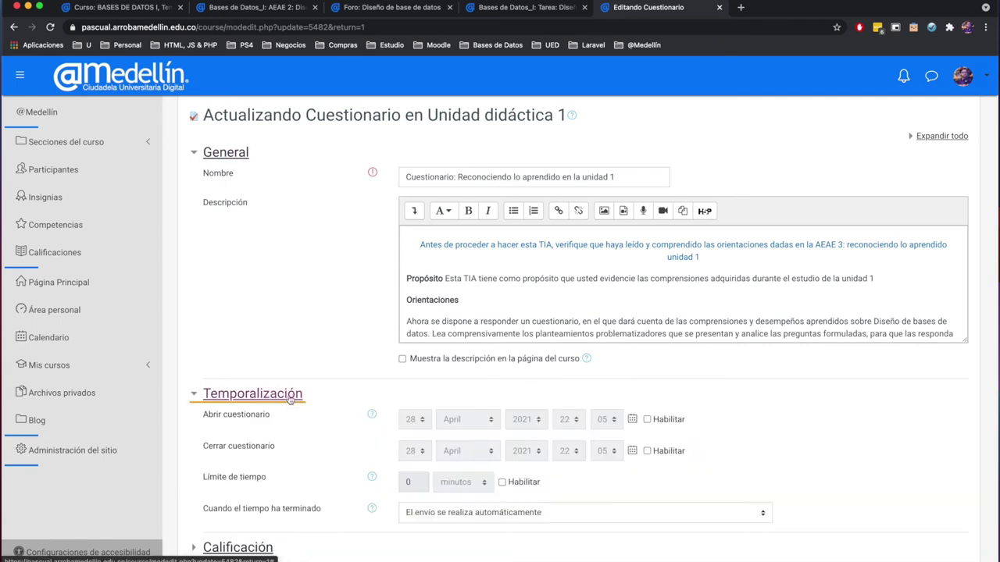
pyautogui.scroll(-2, 347, 379)
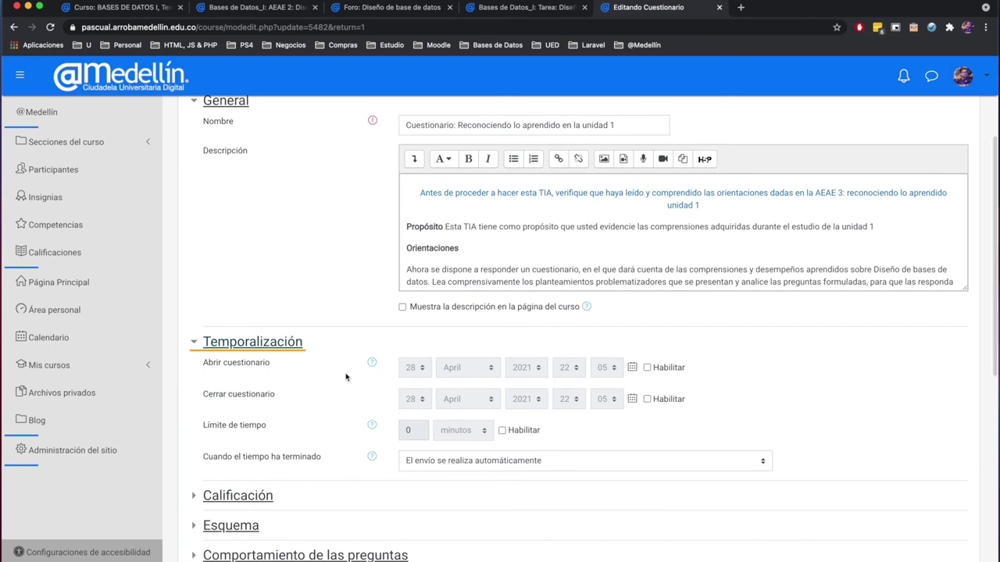
pyautogui.click(646, 367)
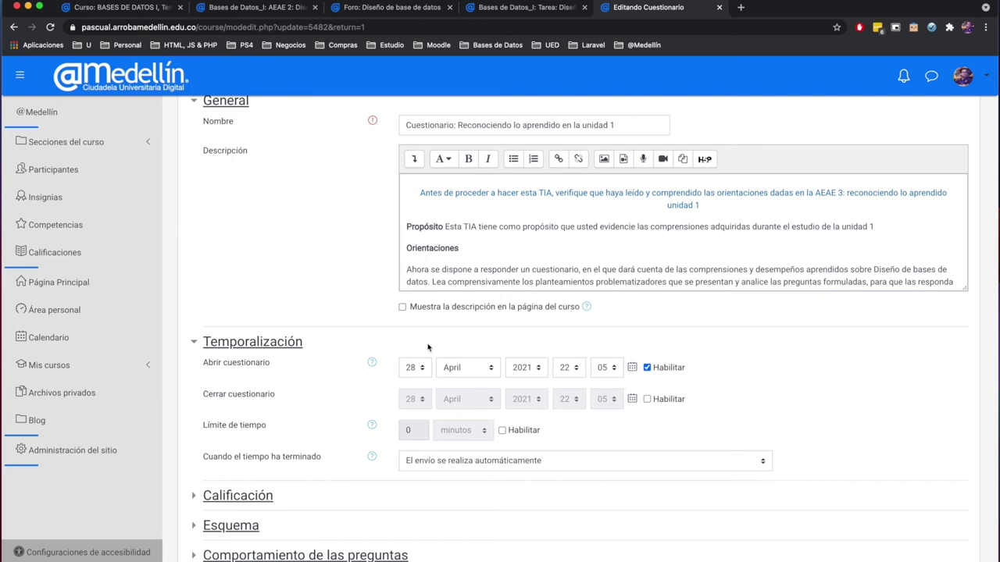
pyautogui.click(647, 399)
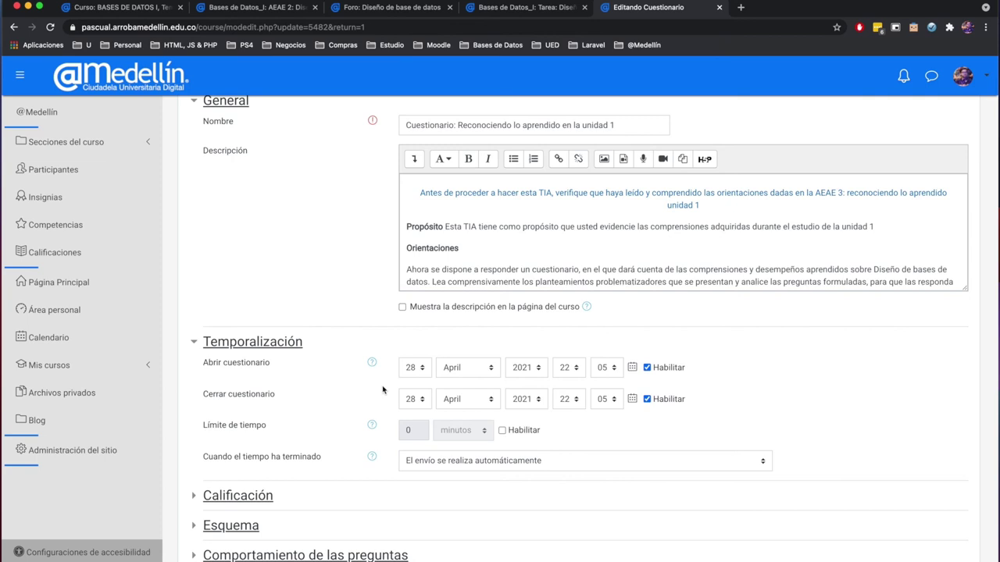
# Enable the quiz's Límite de tiempo and set it to 60 minutos.
pyautogui.click(502, 431)
pyautogui.click(485, 434)
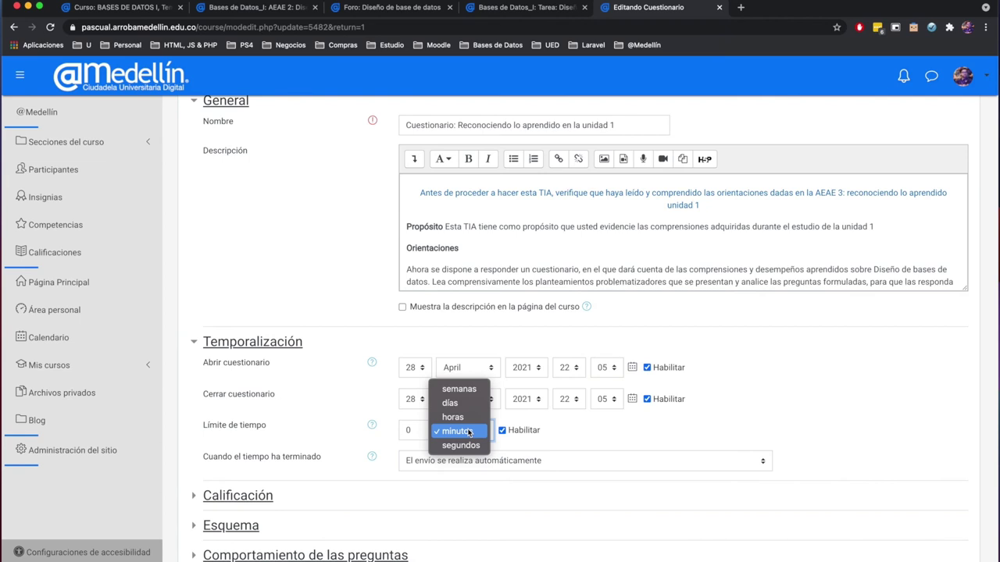
pyautogui.click(469, 432)
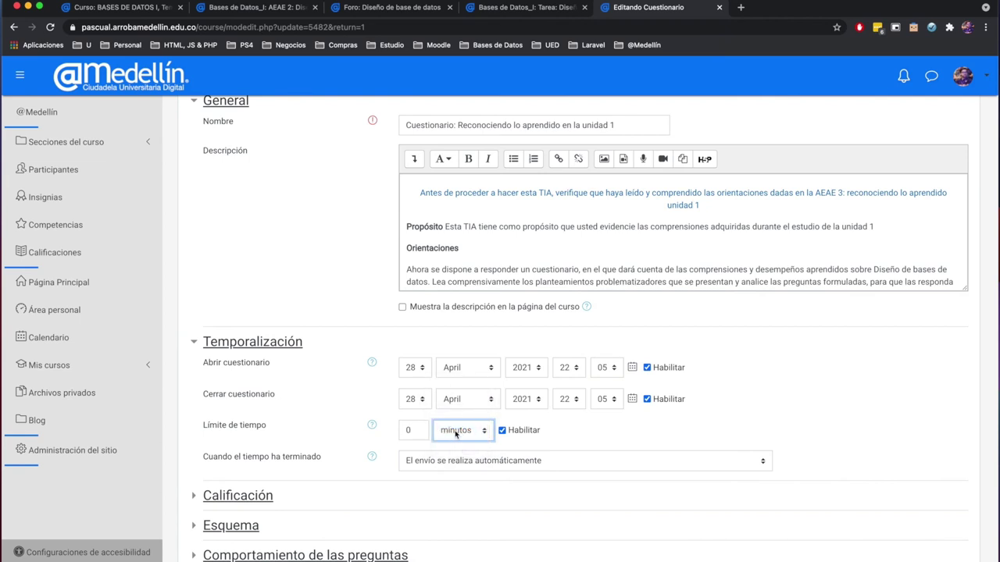
pyautogui.click(456, 432)
pyautogui.click(468, 432)
pyautogui.doubleClick(409, 430)
pyautogui.write('6')
# Set Cuando el tiempo ha terminado to "El envío debe hacerse antes de que el tiempo termine, de lo contrario, no se contabilizará".
pyautogui.click(570, 431)
pyautogui.click(574, 463)
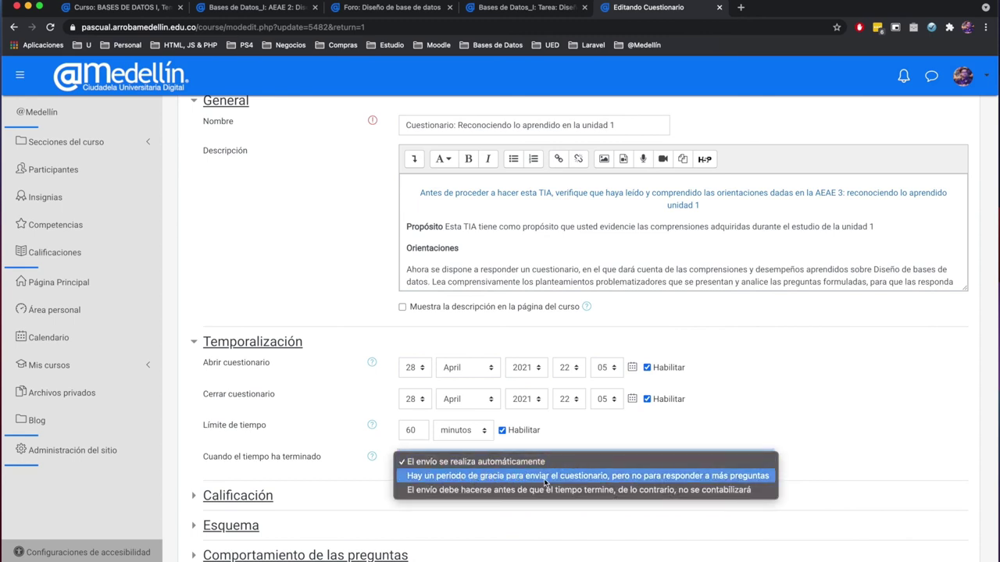
pyautogui.click(668, 476)
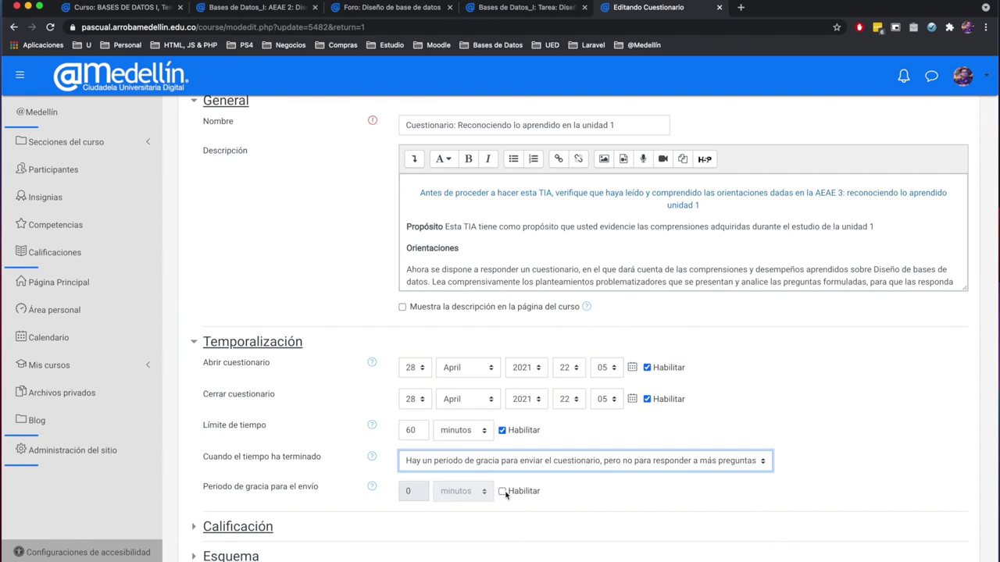
pyautogui.click(538, 466)
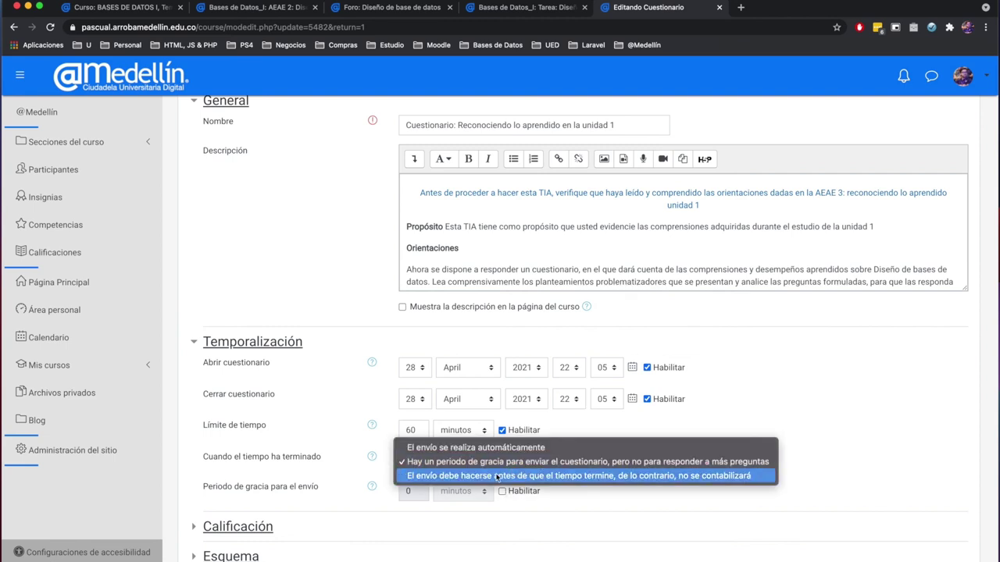
pyautogui.click(585, 477)
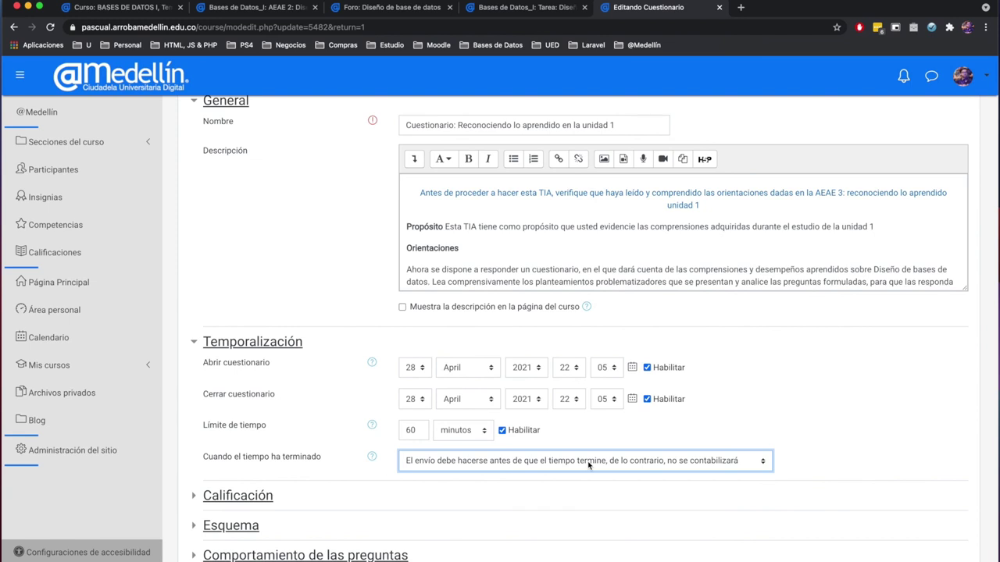
# Set Cuando el tiempo ha terminado to "El envío se realiza automáticamente" and Abrir cuestionario to 29 April at 00:00.
pyautogui.click(587, 461)
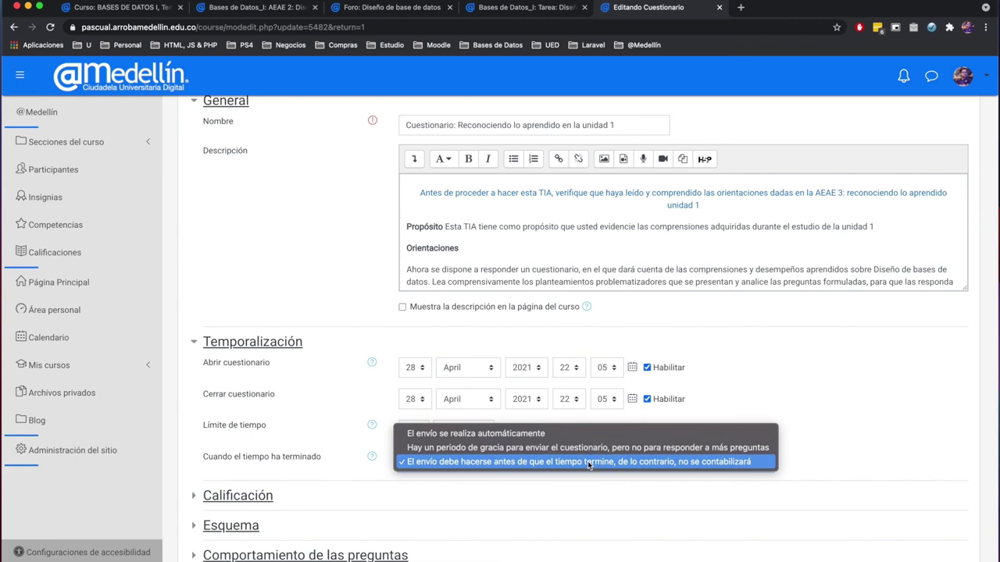
pyautogui.click(471, 434)
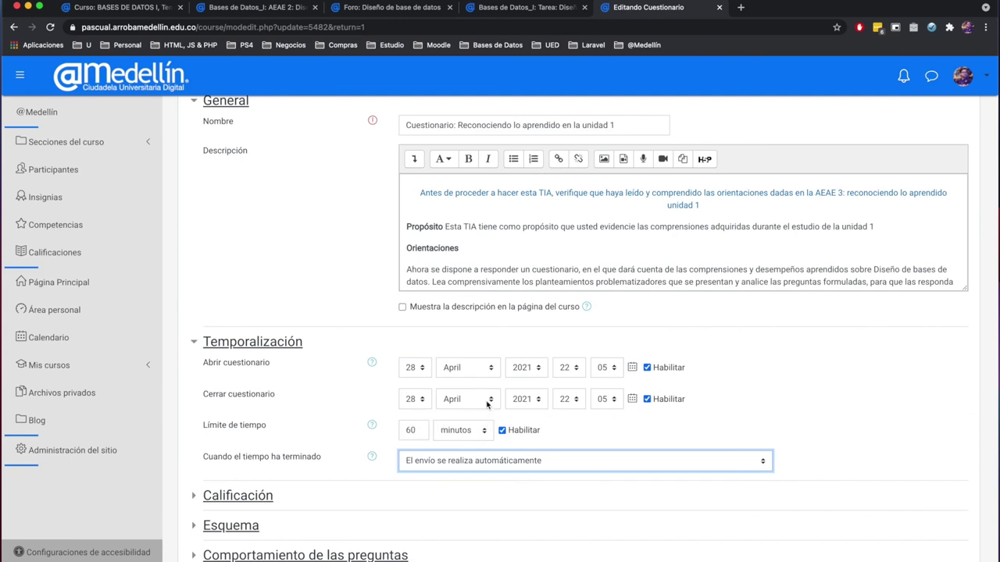
pyautogui.click(421, 368)
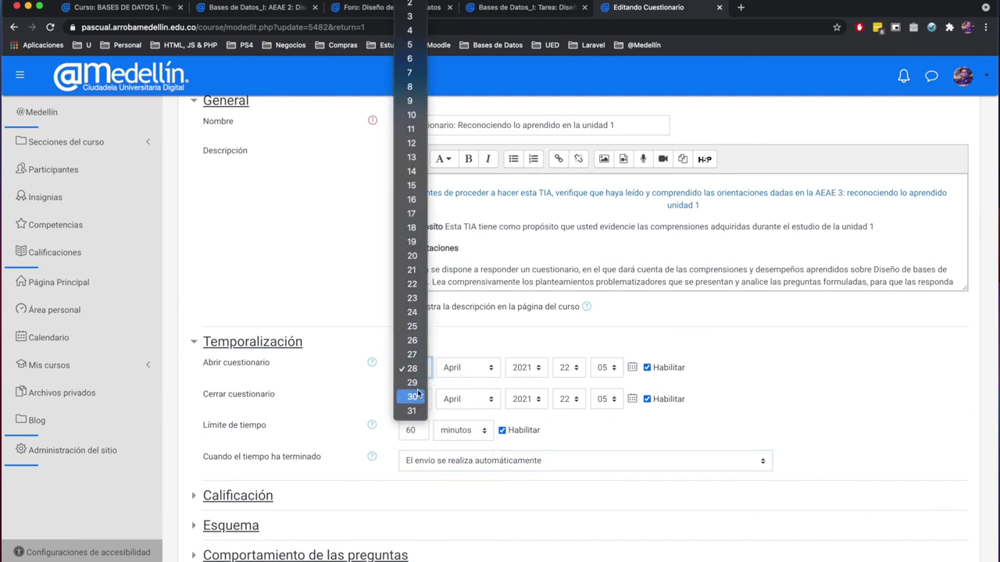
pyautogui.click(410, 390)
pyautogui.click(575, 373)
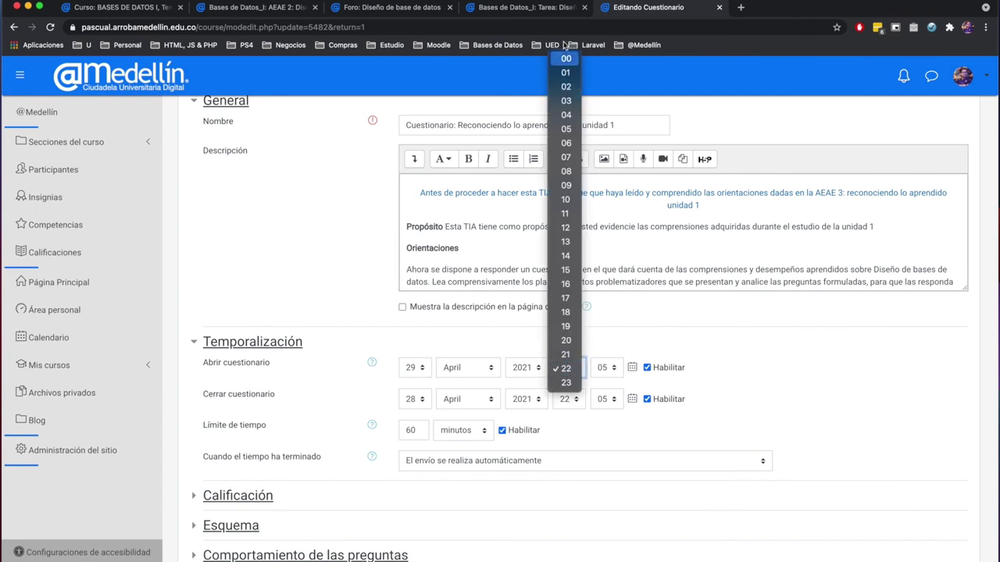
pyautogui.click(622, 385)
pyautogui.press('0')
pyautogui.click(609, 368)
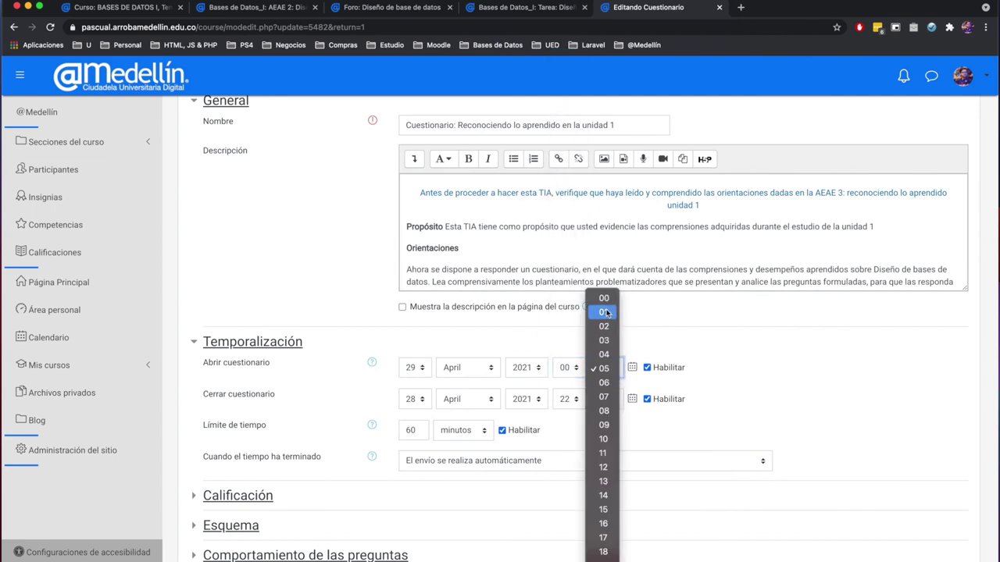
pyautogui.click(602, 299)
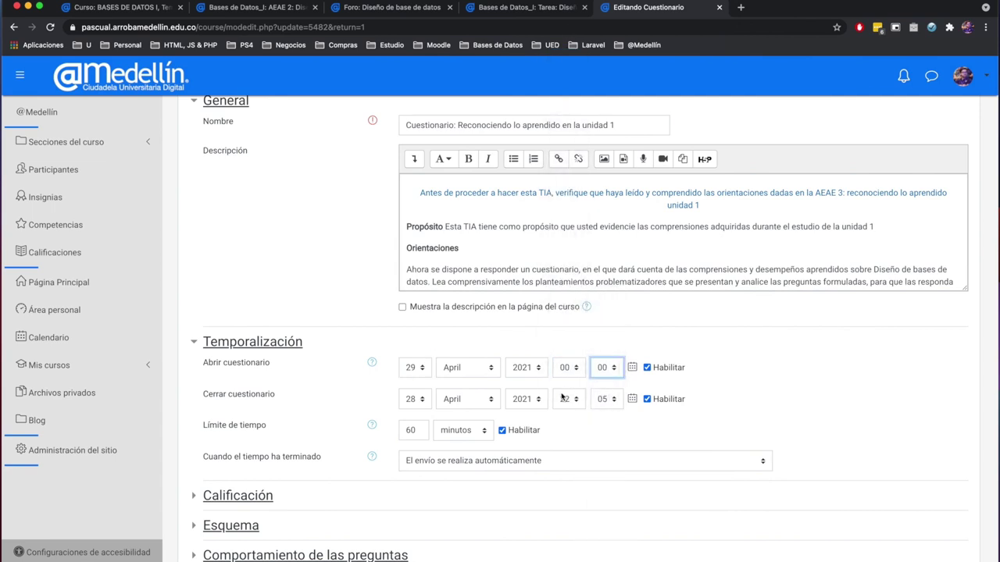
# Set the quiz's Cerrar cuestionario date to 20 May at 23:59.
pyautogui.click(414, 399)
pyautogui.click(412, 287)
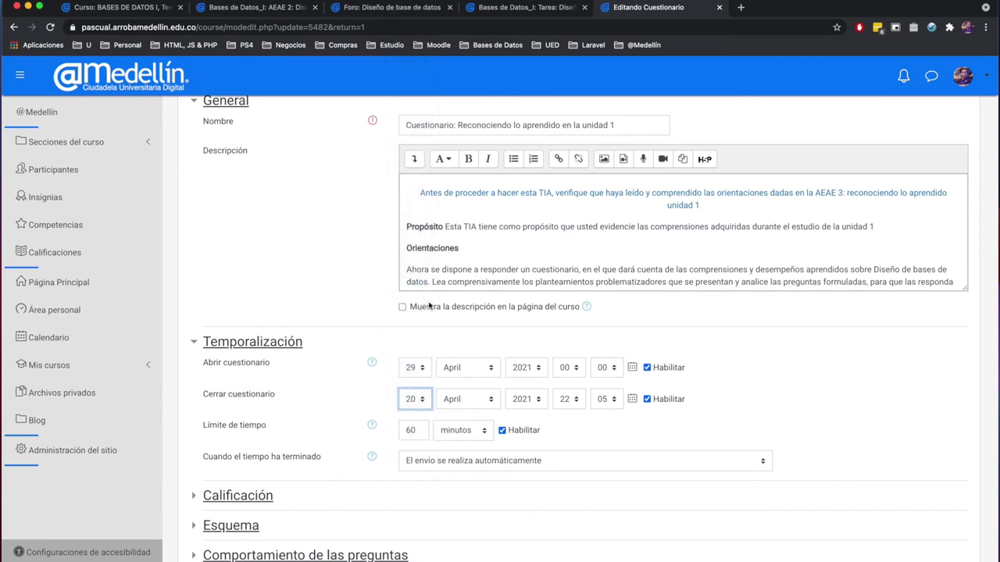
pyautogui.click(578, 405)
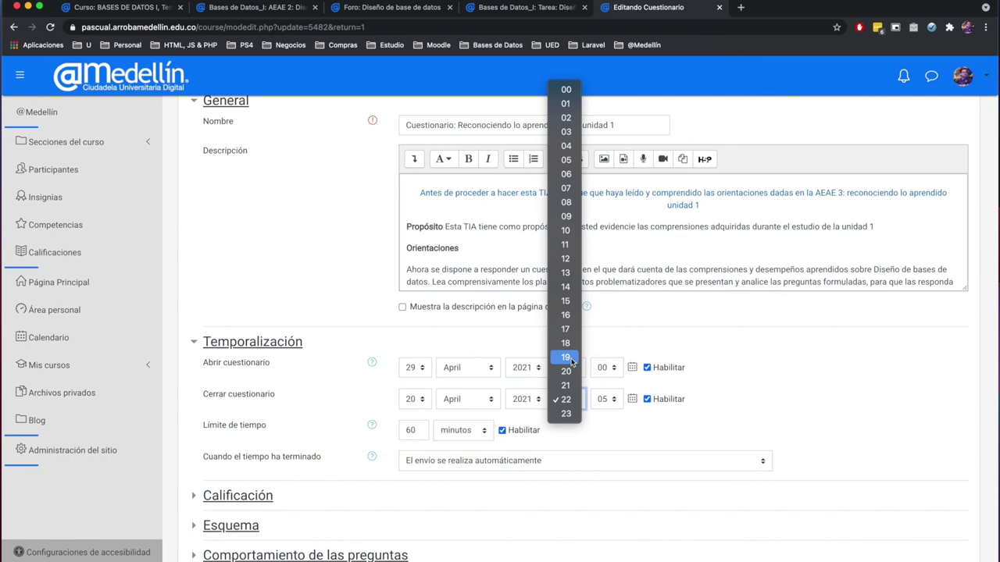
pyautogui.click(567, 413)
pyautogui.click(604, 399)
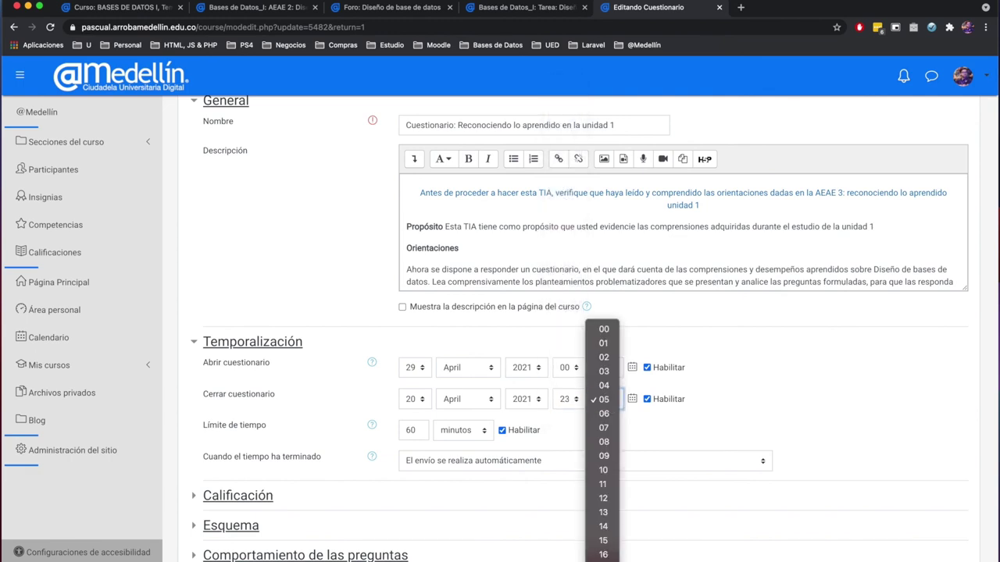
pyautogui.scroll(-5, 603, 312)
pyautogui.scroll(-5, 603, 313)
pyautogui.click(603, 547)
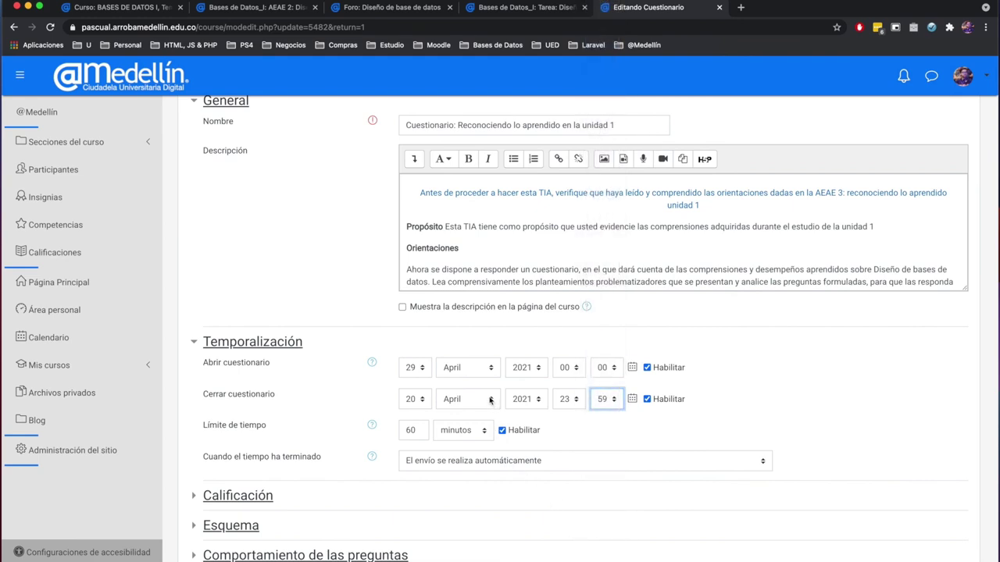
pyautogui.click(488, 400)
pyautogui.click(482, 414)
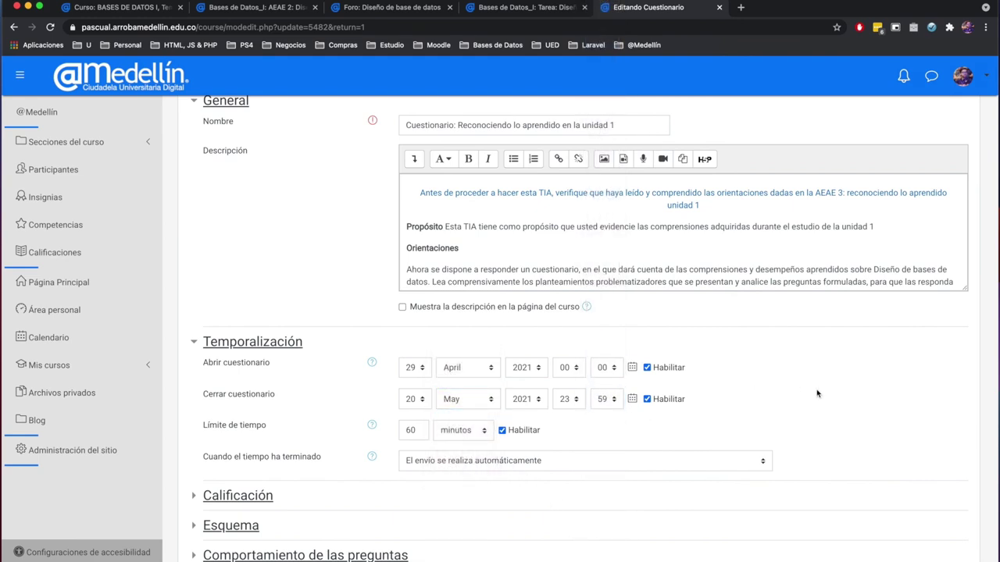
# Save the quiz settings, display the quiz and review its opening date, closing date and time limit.
pyautogui.scroll(-8, 859, 405)
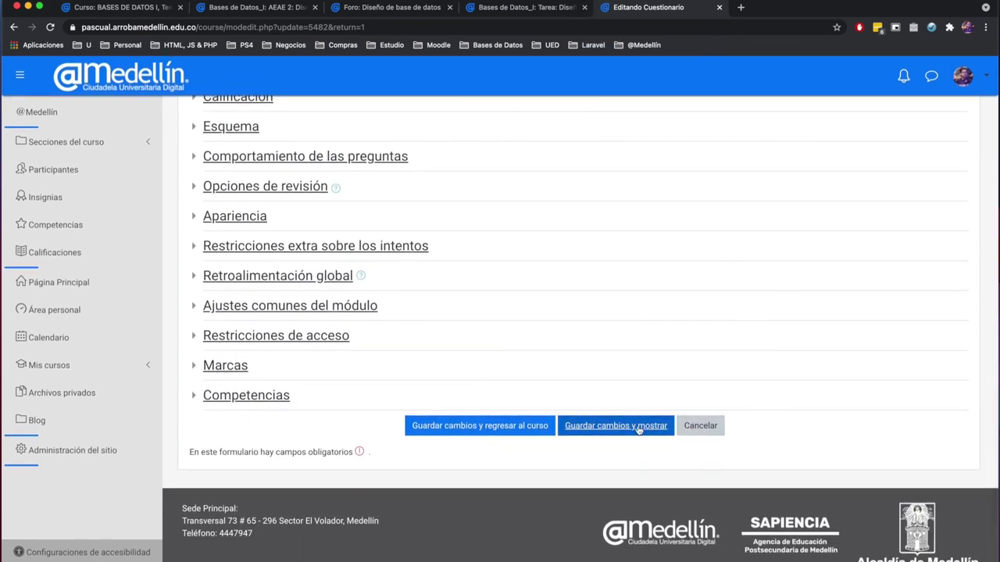
pyautogui.click(617, 428)
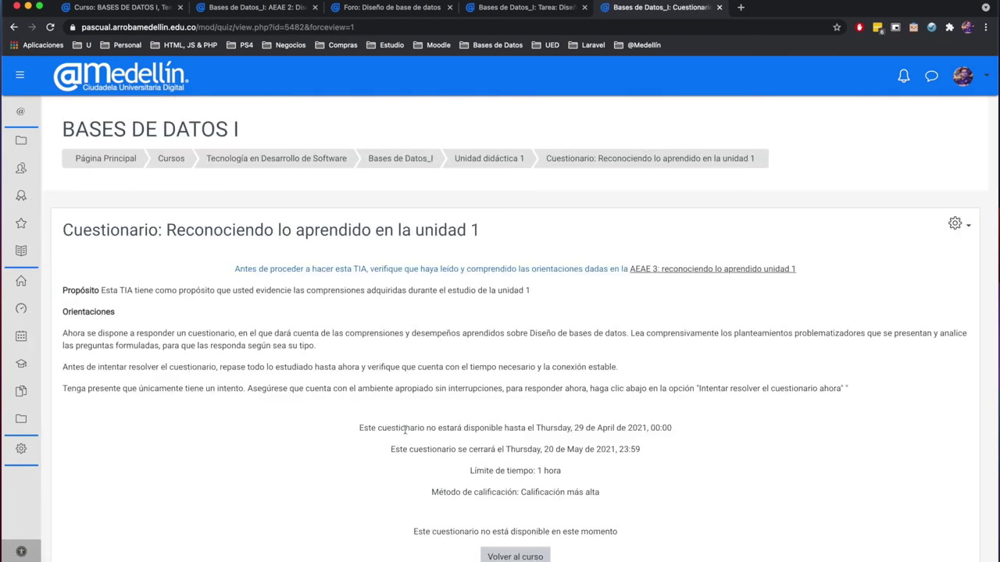
pyautogui.scroll(-1, 503, 423)
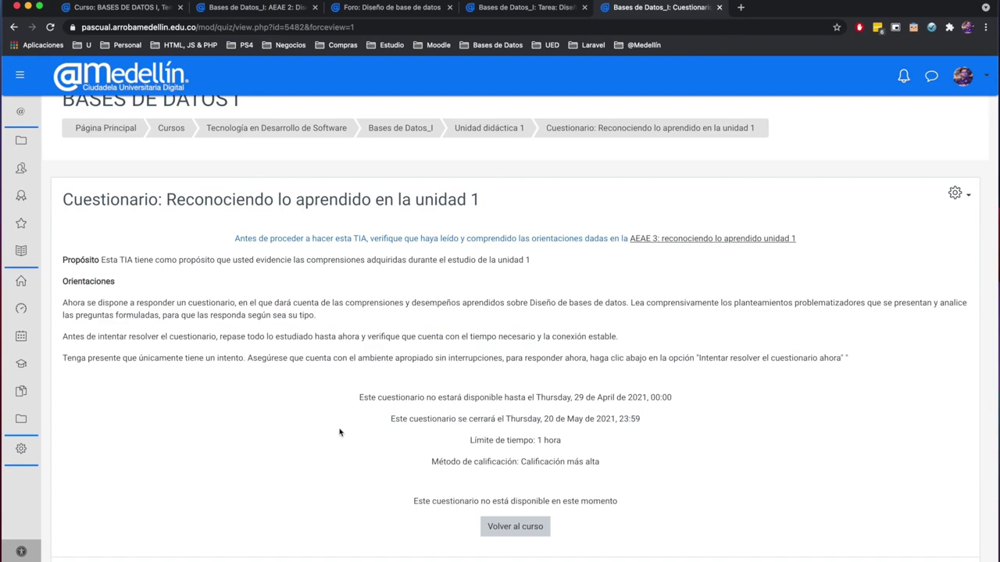
pyautogui.scroll(-1, 339, 432)
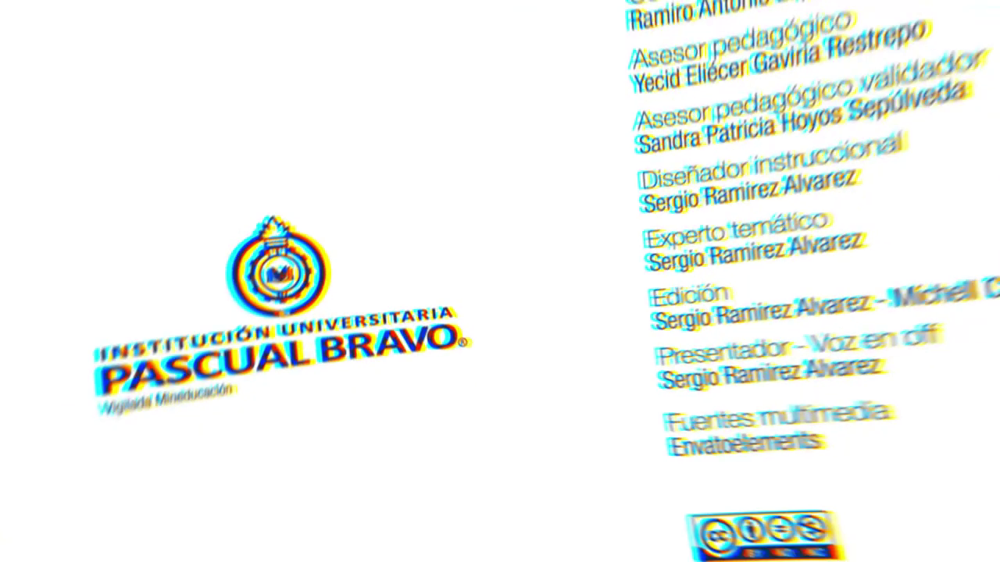